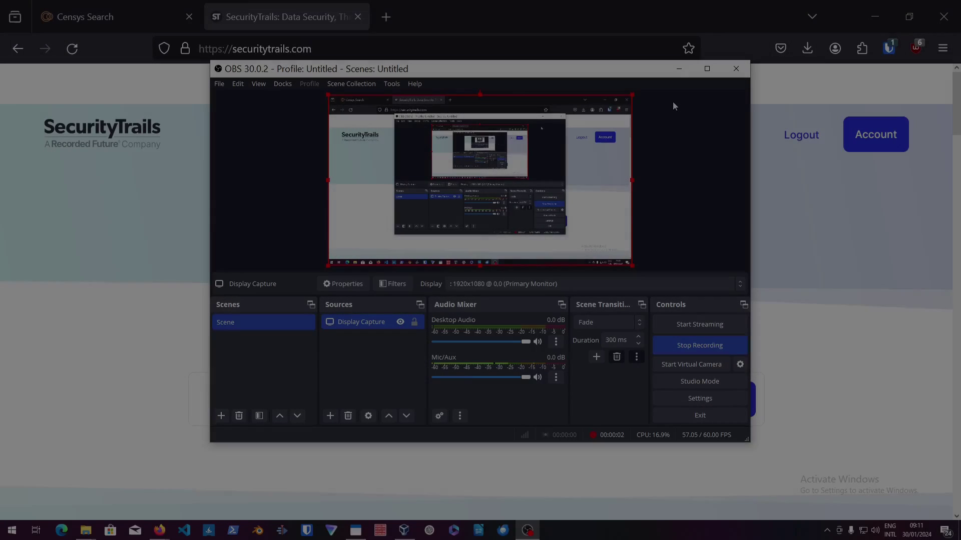
- Minimize the OBS recorder window to reveal the SecurityTrails homepage in Firefox
left_click(679, 68)
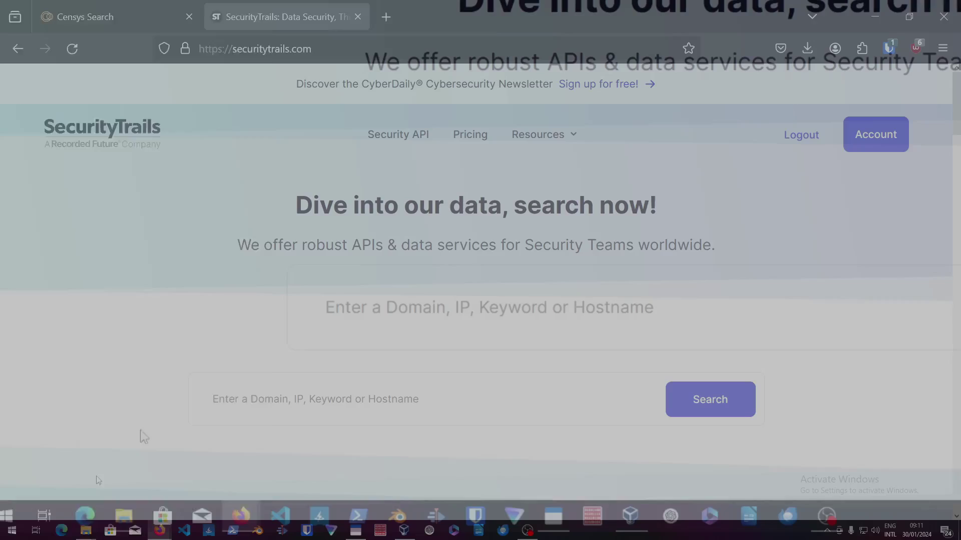
- Launch Windows PowerShell as administrator and move its window to the right
key("super+x")
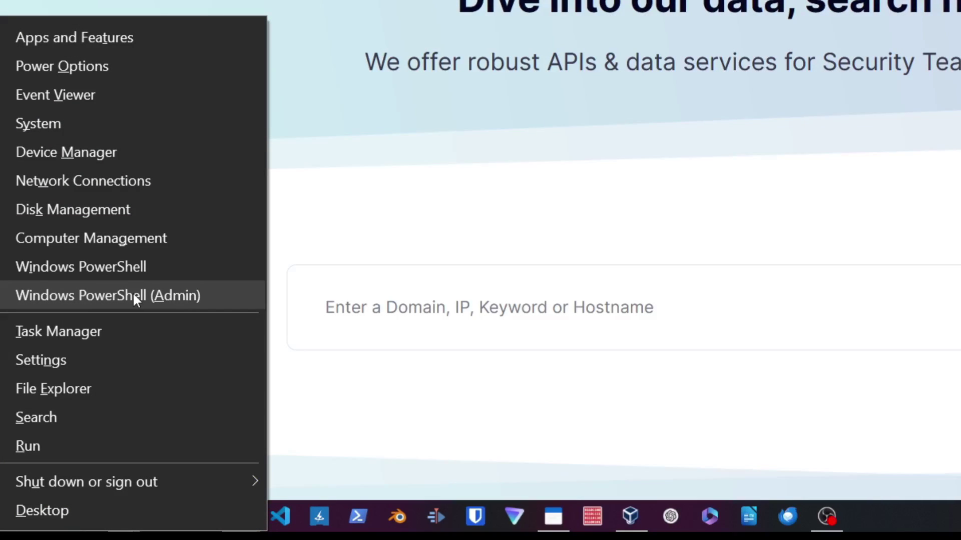
left_click(133, 295)
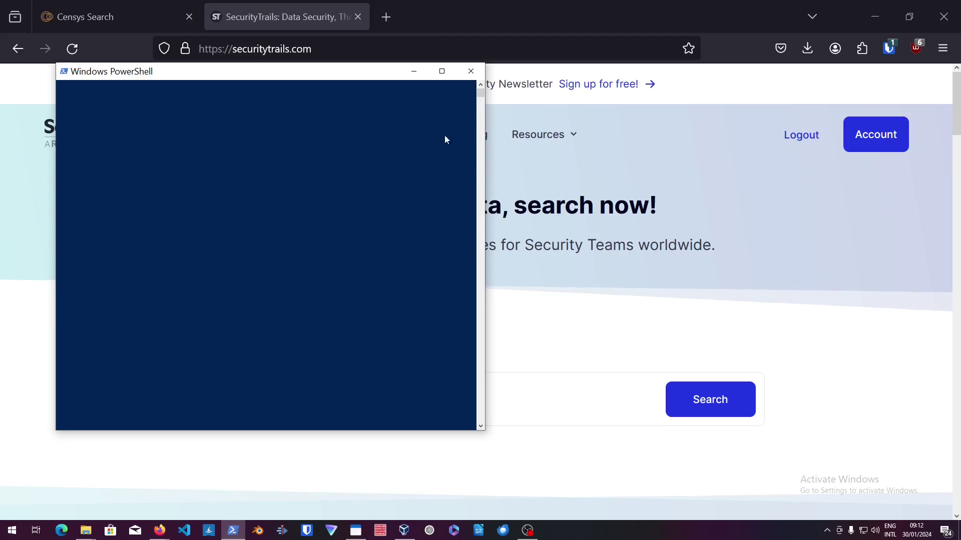
left_click_drag(361, 79, 603, 153)
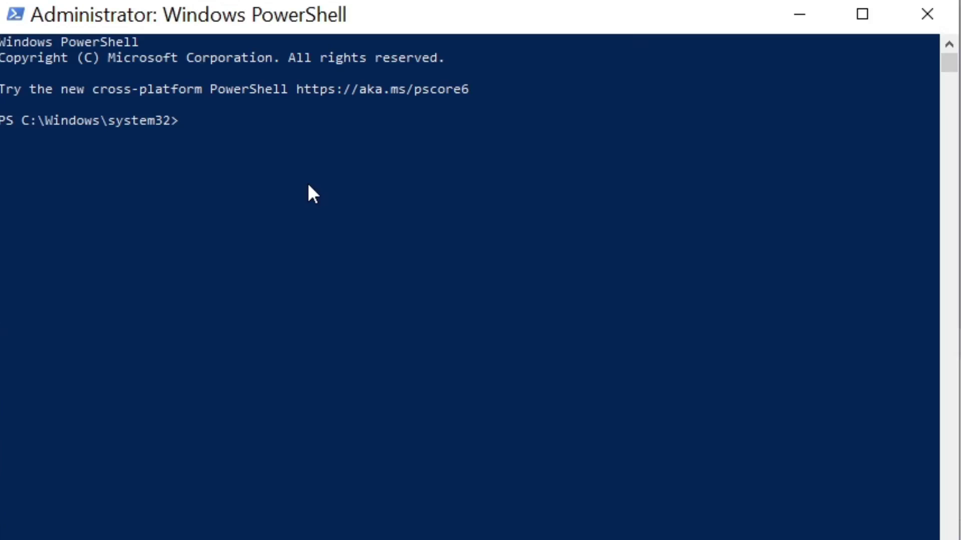
- Ping overthewire.org and select the replying IP 172.67.140.53
type("ping overthe")
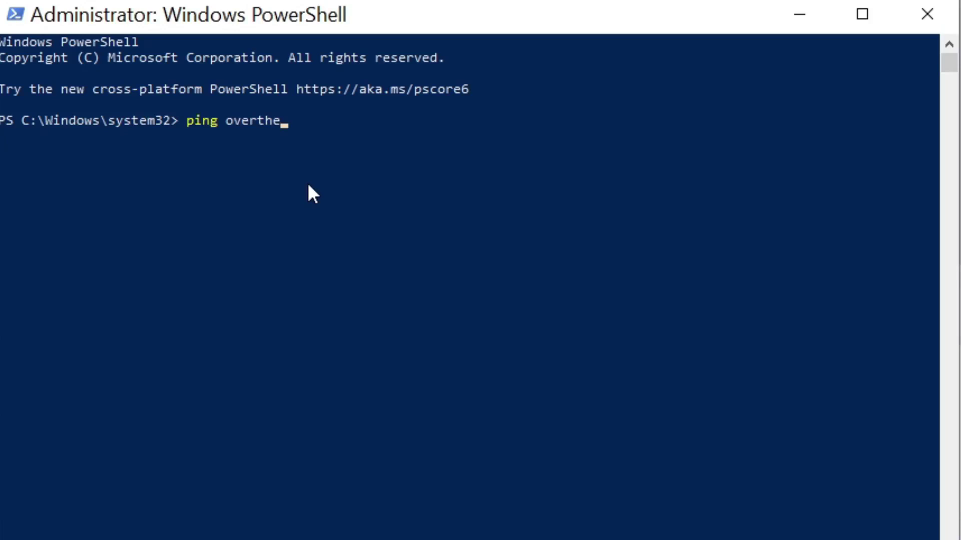
type("wire.org")
key("Return")
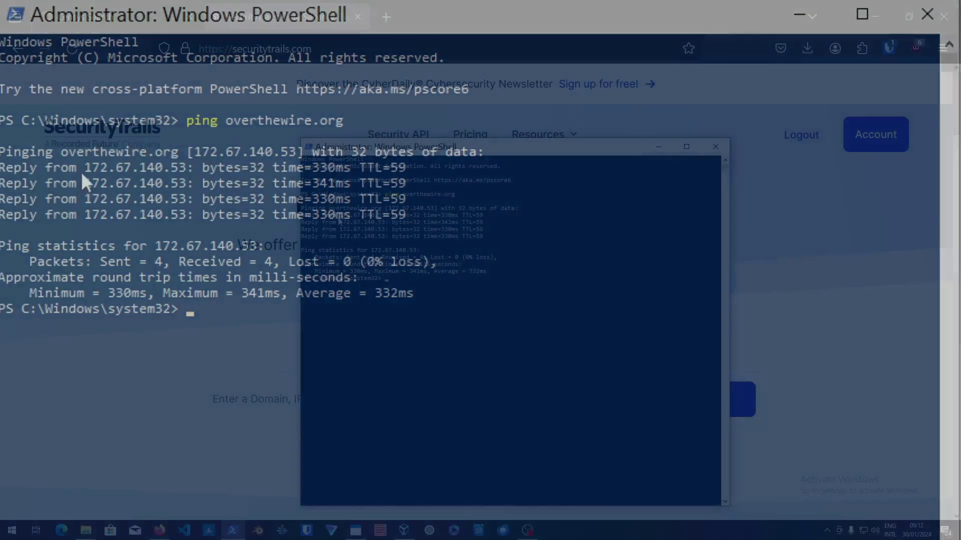
left_click_drag(83, 168, 186, 168)
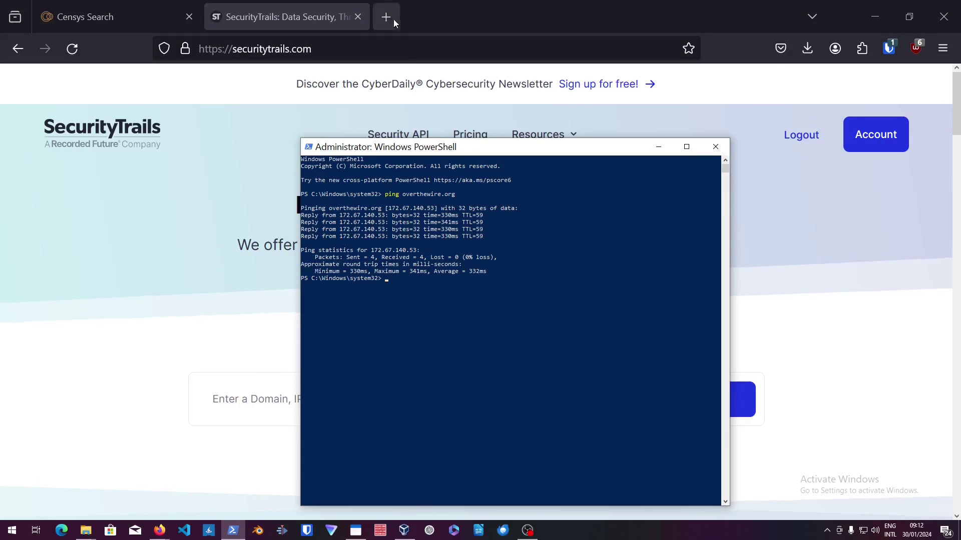
- Load 172.67.140.53 in a new tab, confirm Cloudflare's Error 1003 direct-IP block, and return to SecurityTrails
left_click(386, 17)
key("ctrl+v")
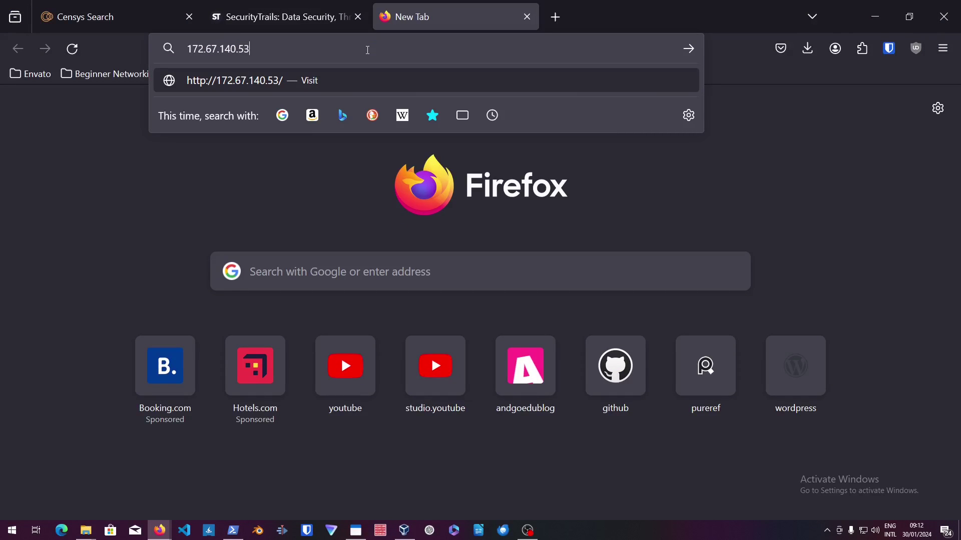
key("Return")
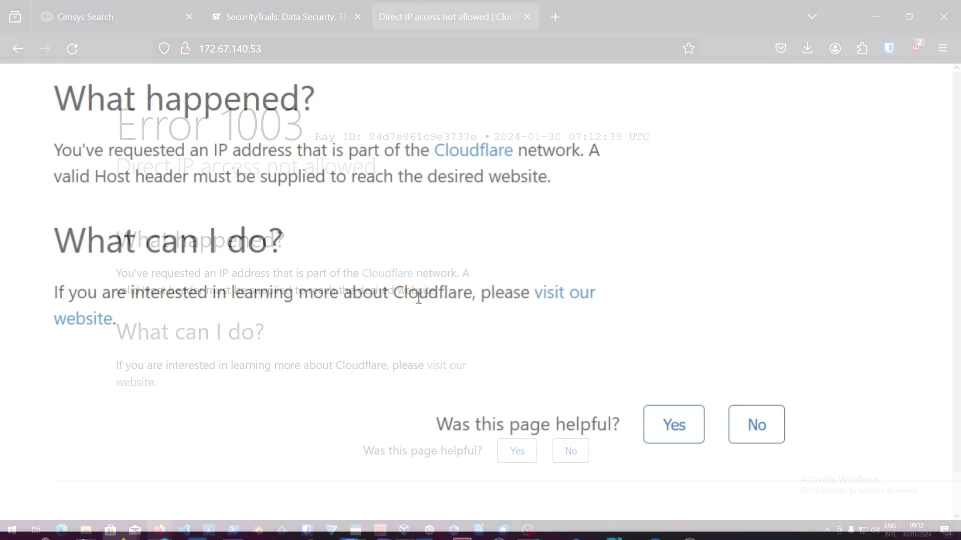
left_click_drag(393, 292, 474, 290)
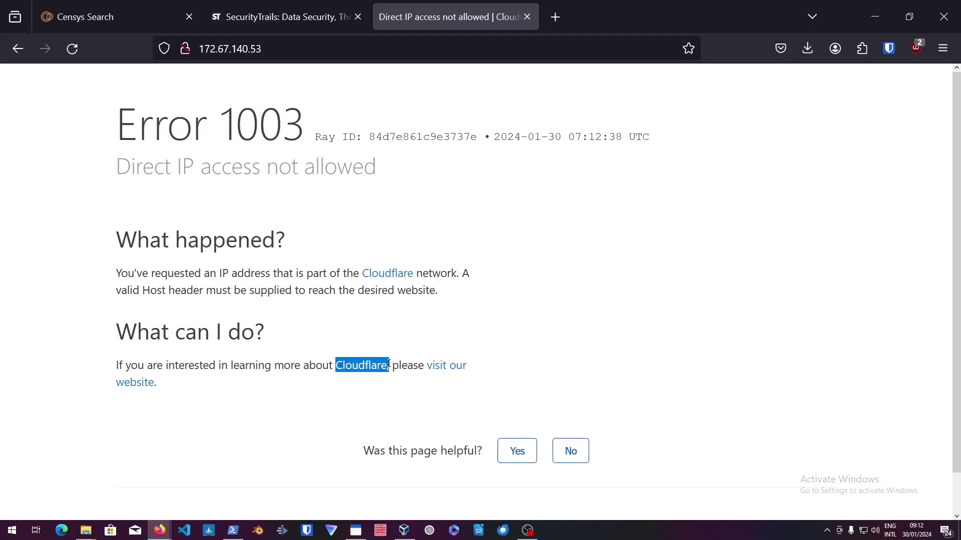
triple_click(191, 166)
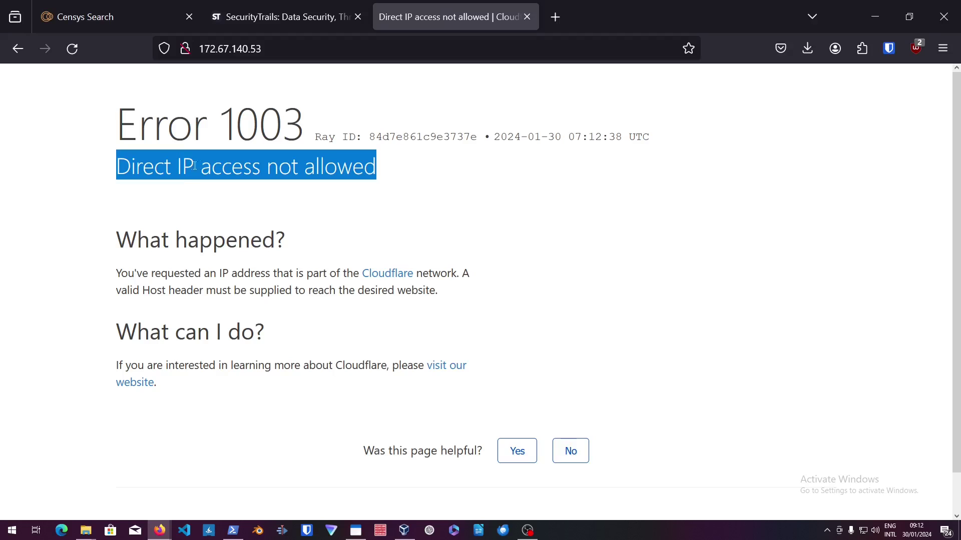
left_click(274, 20)
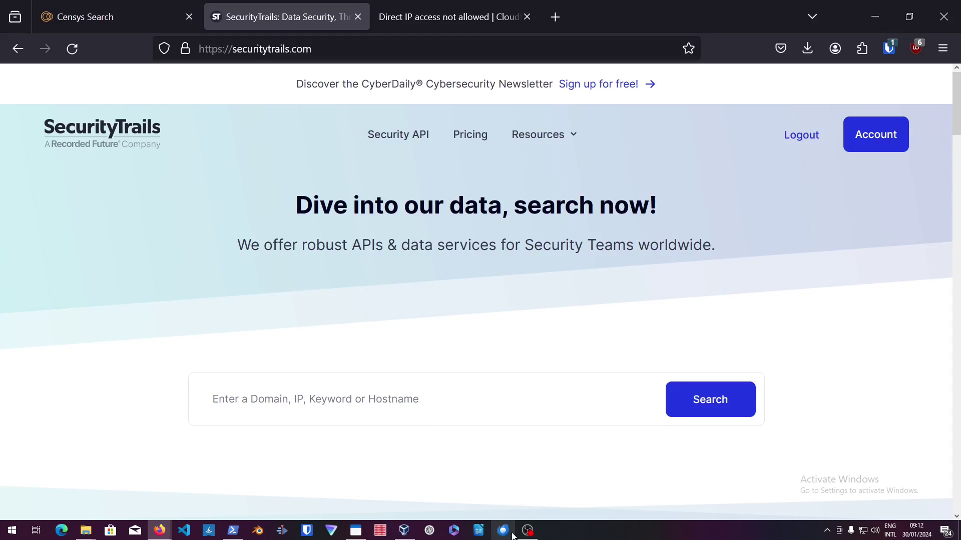
- Run nslookup overthewire.org in PowerShell and select the second address 104.21.46.149
left_click(232, 530)
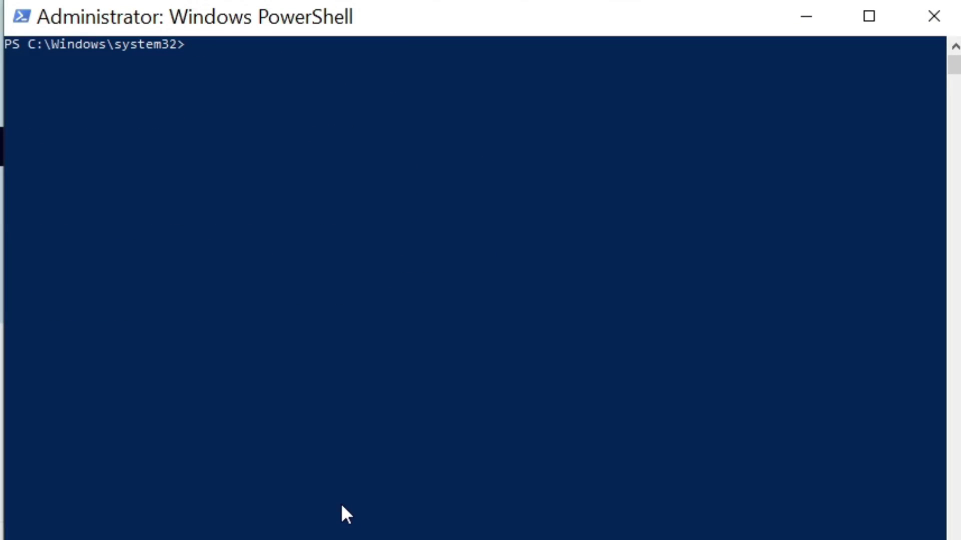
type("looku")
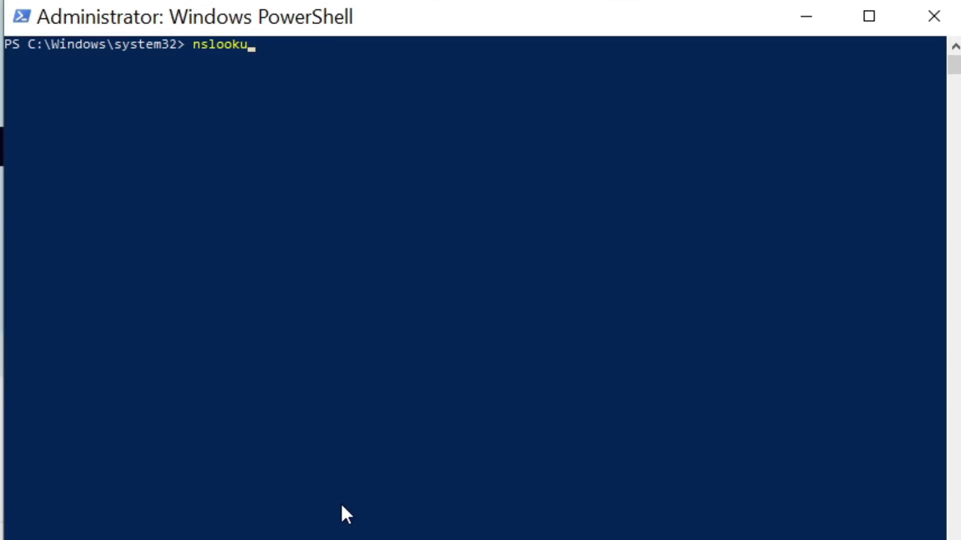
type("p overthe")
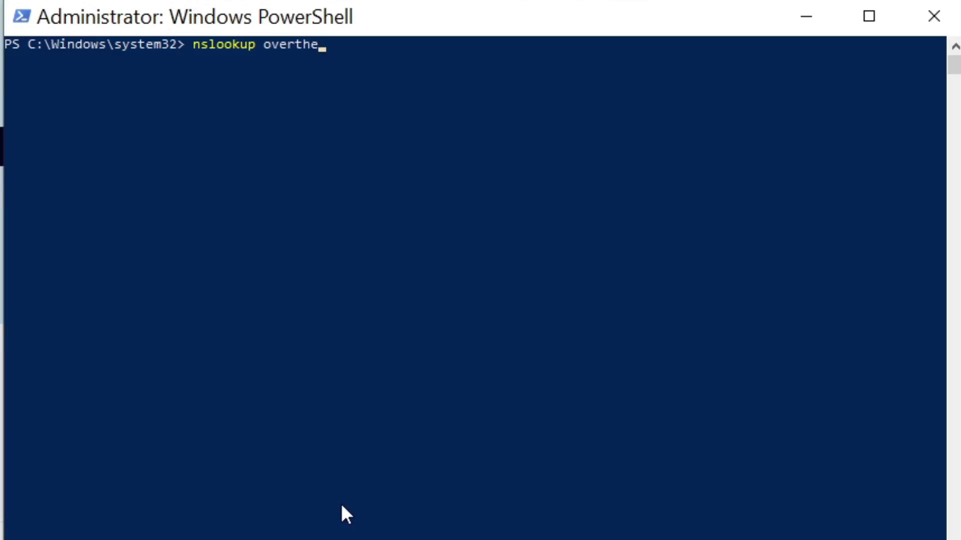
type("wire.org")
key("Return")
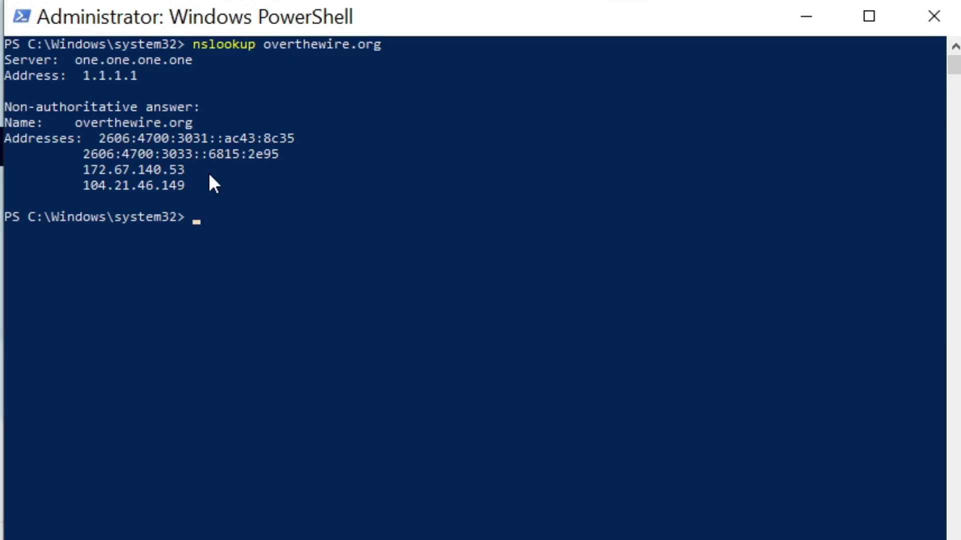
left_click_drag(185, 190, 93, 191)
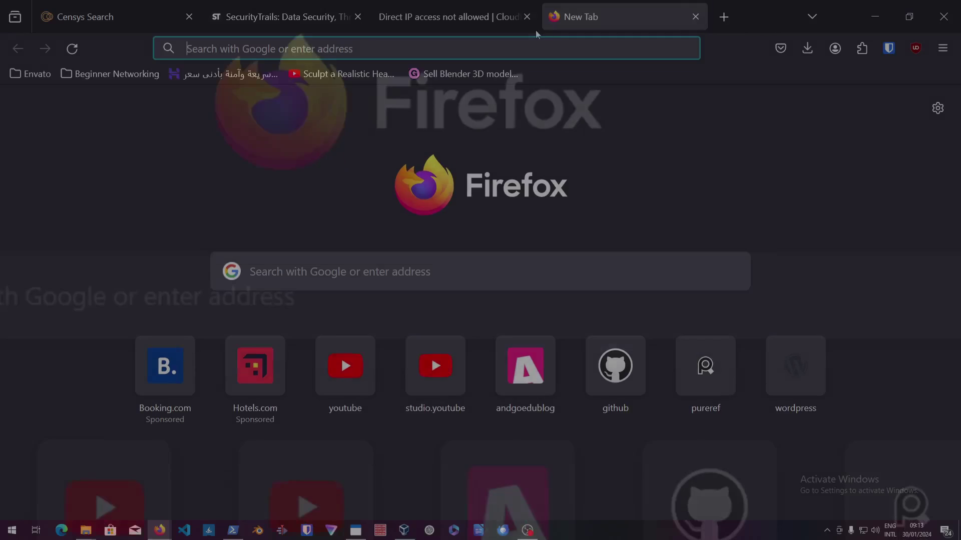
- Load 104.21.46.149 (also Error 1003), then enter overthewire.org in SecurityTrails' search box
key("ctrl+v")
key("Return")
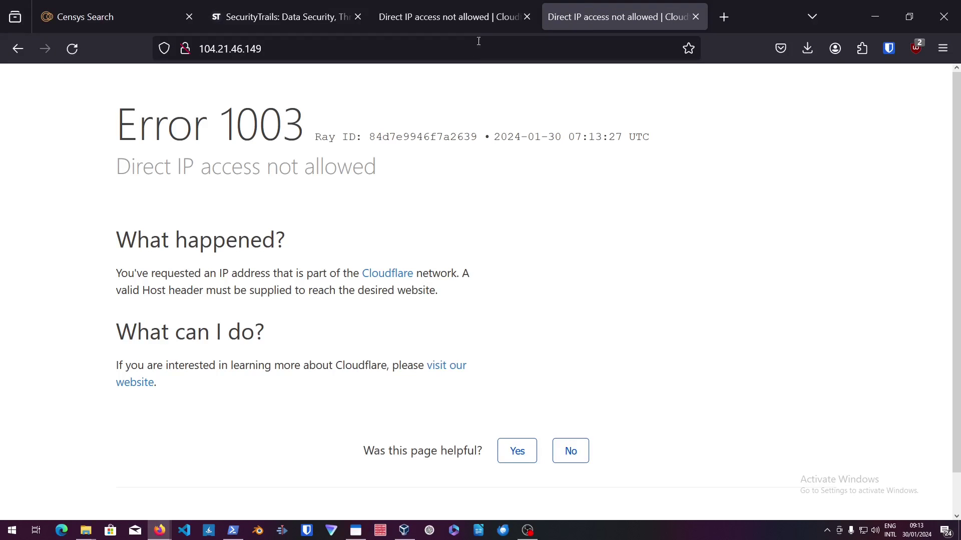
left_click(294, 21)
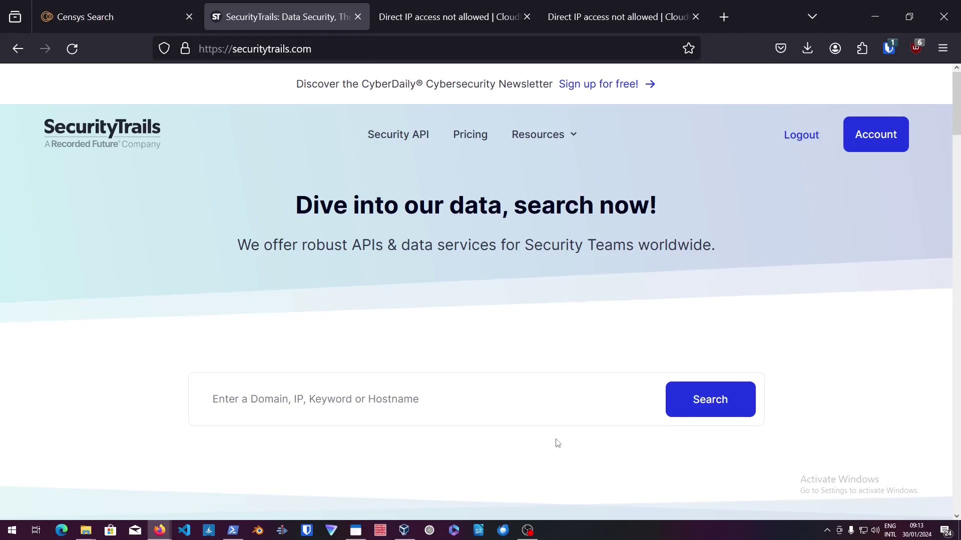
left_click(521, 408)
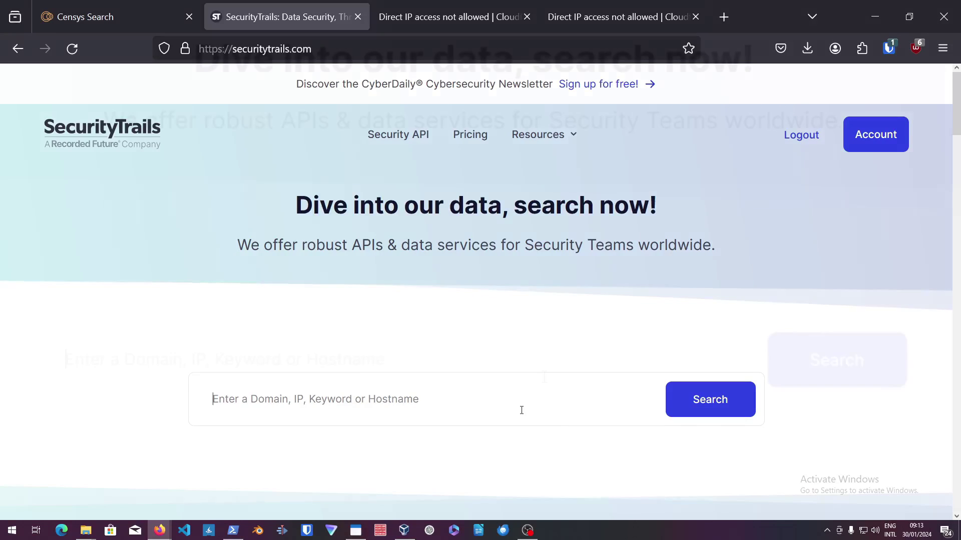
type("over")
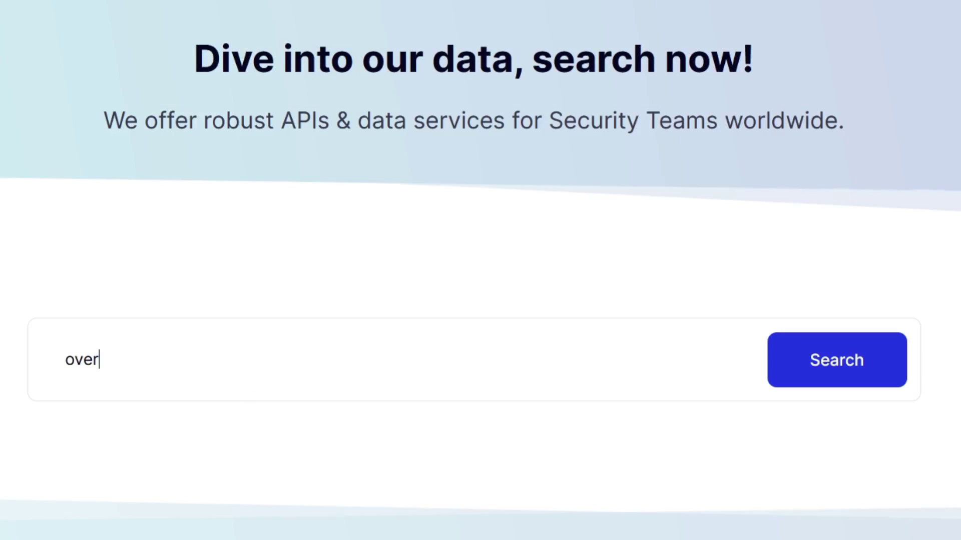
type("thewire")
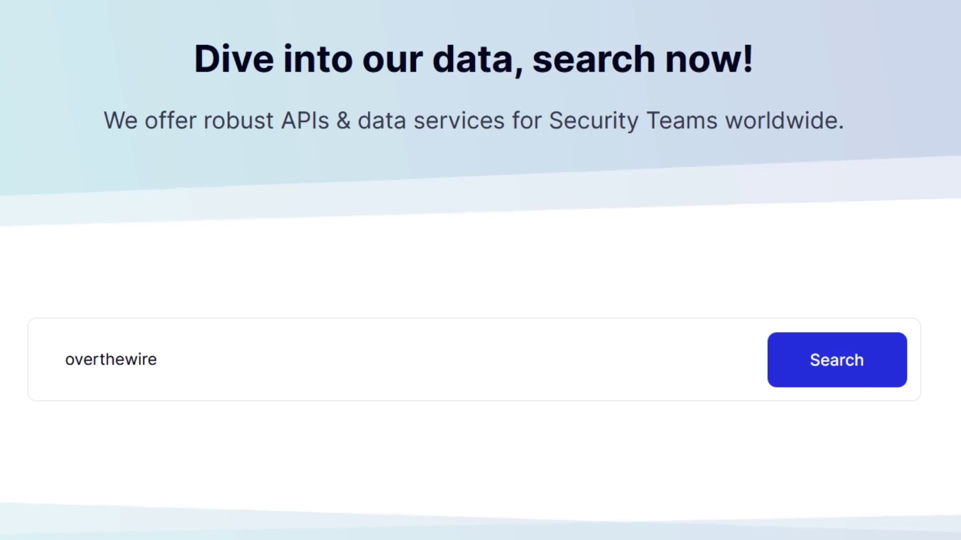
type(".org")
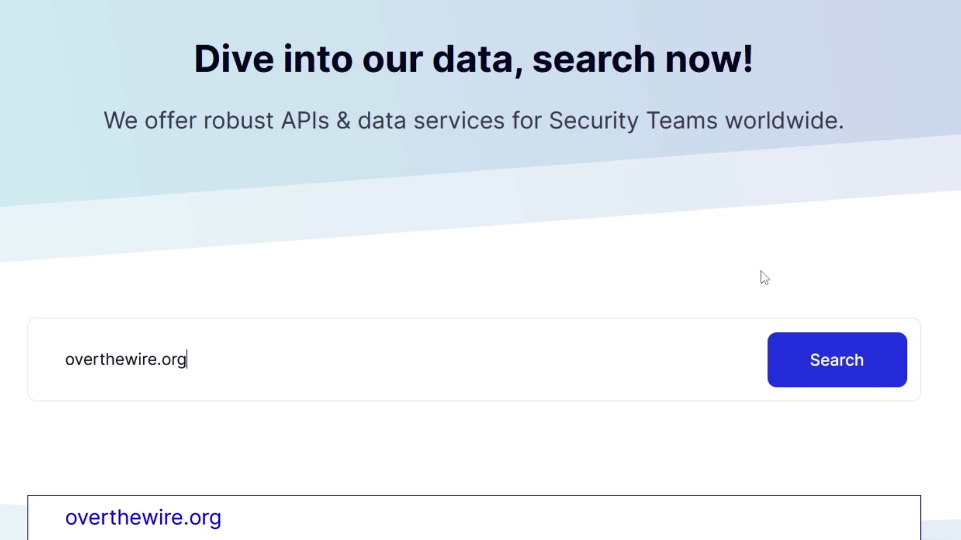
scroll(798, 249, "down", 1)
scroll(798, 248, "down", 1)
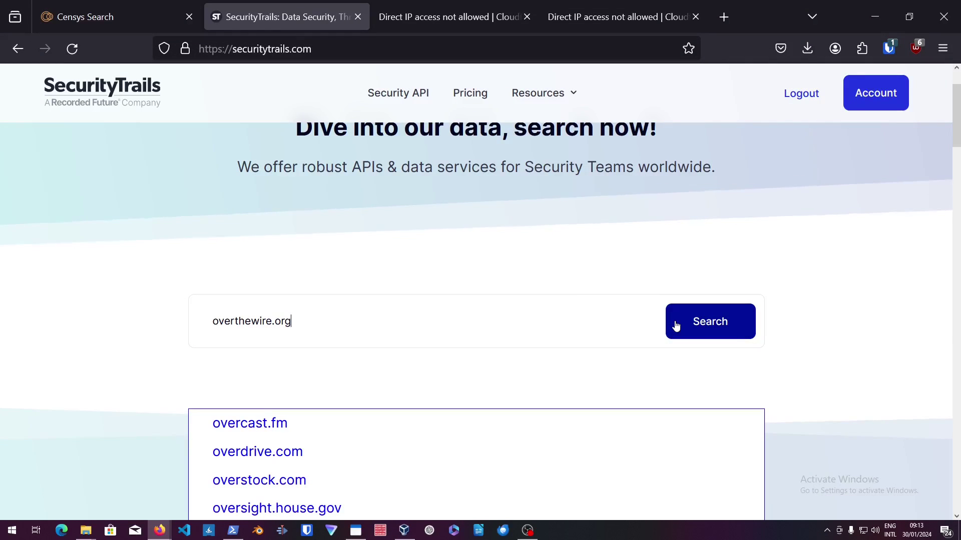
- Search overthewire.org, open its historical A records, and select the 2013 Nessus GmbH address 77.244.247.247
left_click(675, 326)
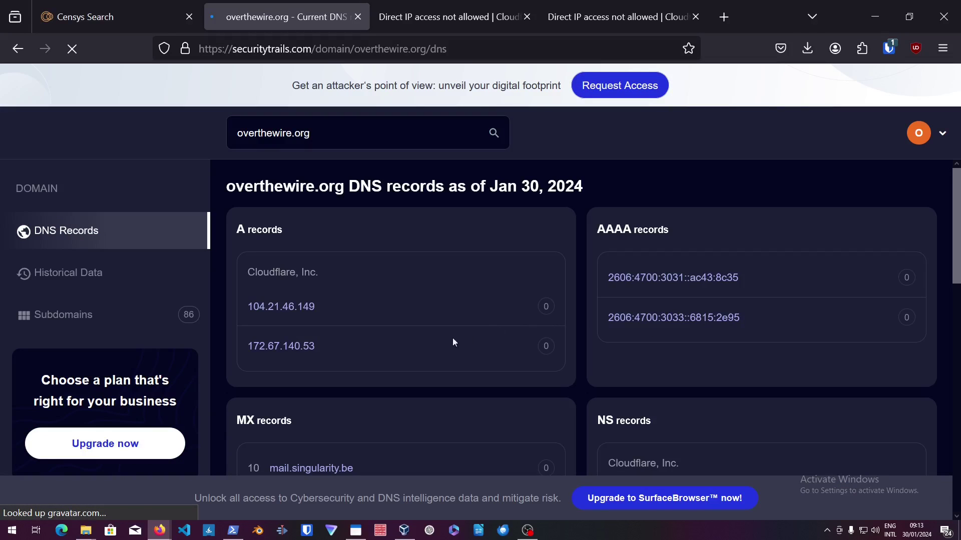
scroll(448, 341, "down", 2)
scroll(443, 344, "down", 1)
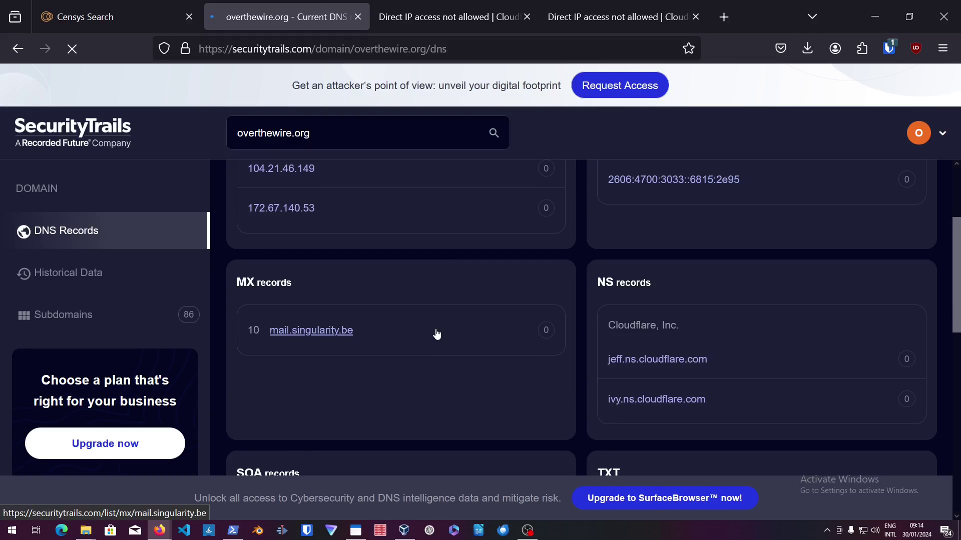
left_click(95, 283)
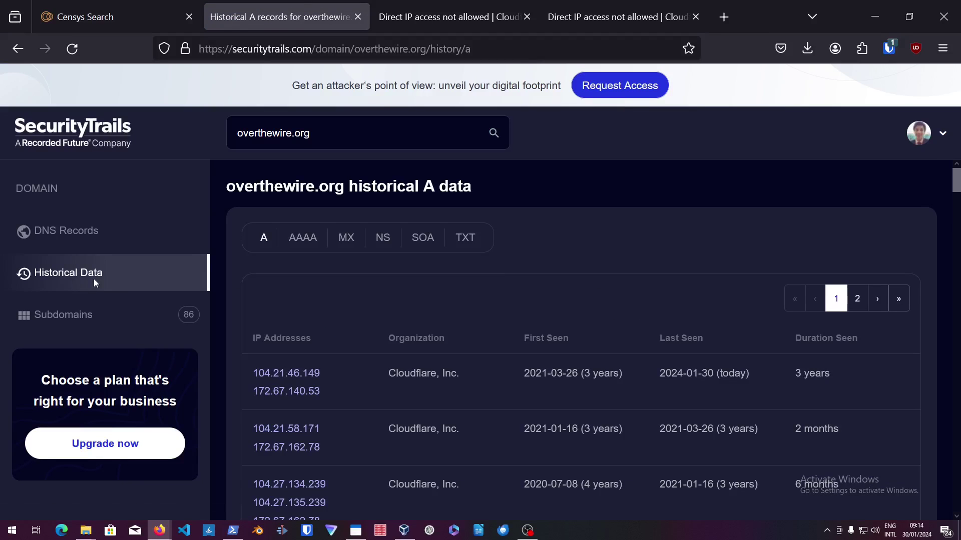
scroll(406, 253, "down", 4)
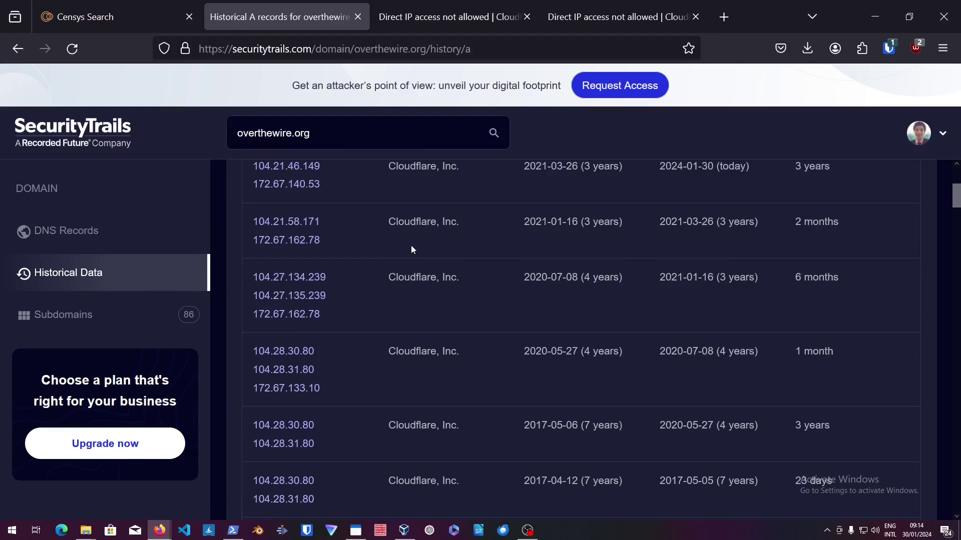
scroll(410, 245, "down", 3)
scroll(411, 249, "down", 10)
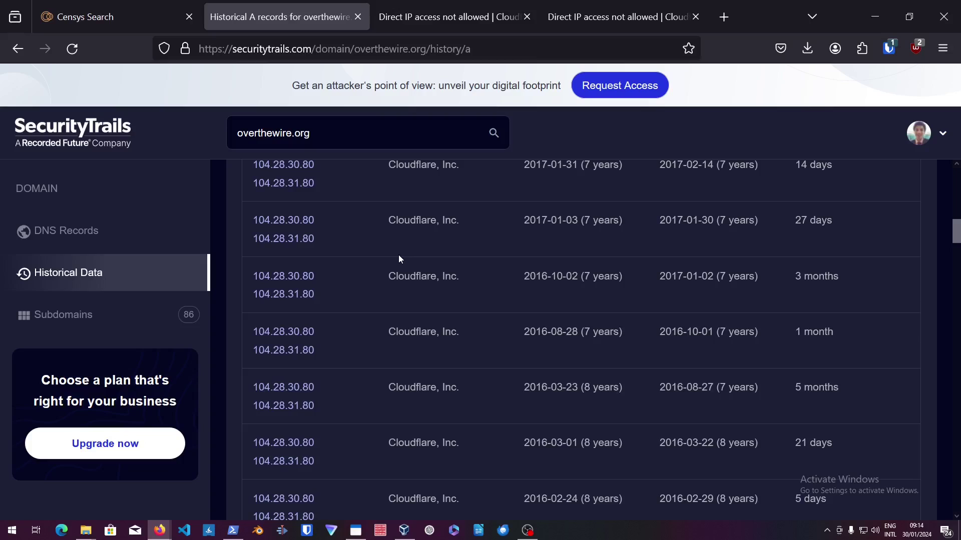
scroll(369, 349, "down", 12)
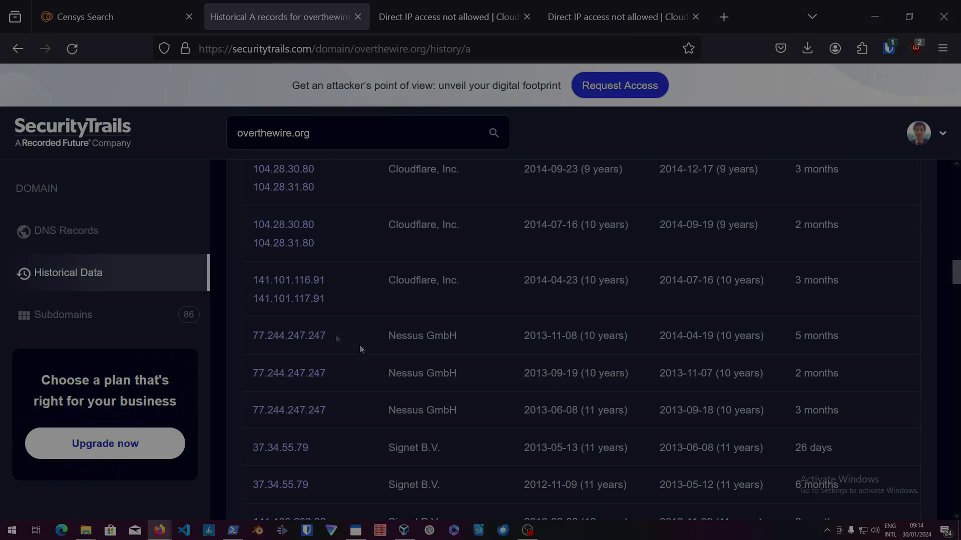
left_click_drag(337, 339, 259, 341)
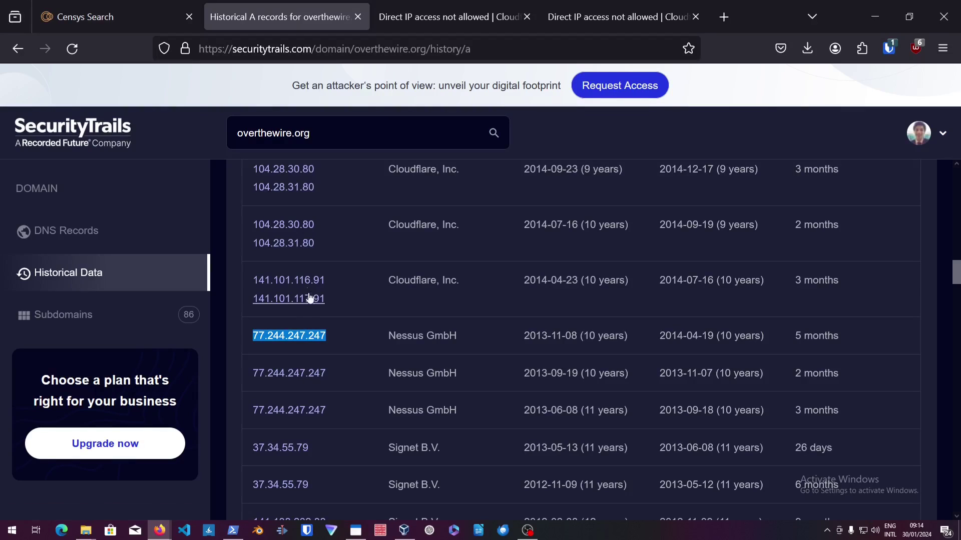
- Open a new tab with 104.21.46.149 pasted as its address
scroll(408, 278, "up", 6)
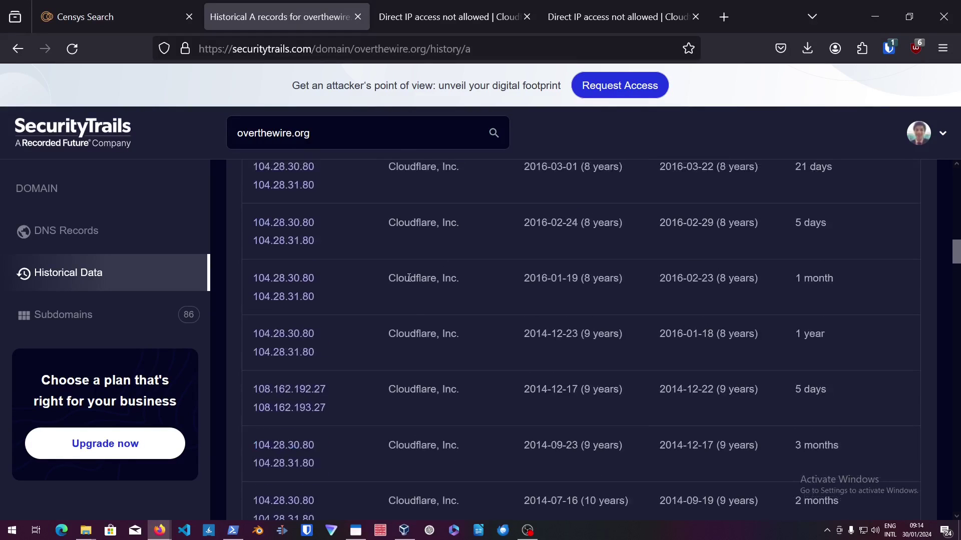
left_click(723, 17)
type("104.21.46.149")
- Copy 77.244.247.247 from the history table and load it in the fourth tab
left_click(364, 17)
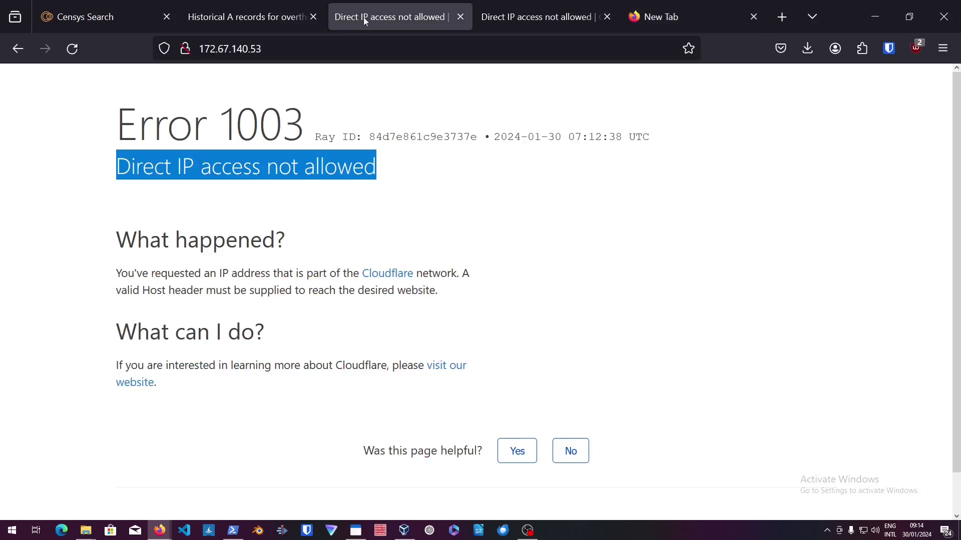
left_click(268, 20)
scroll(321, 404, "down", 3)
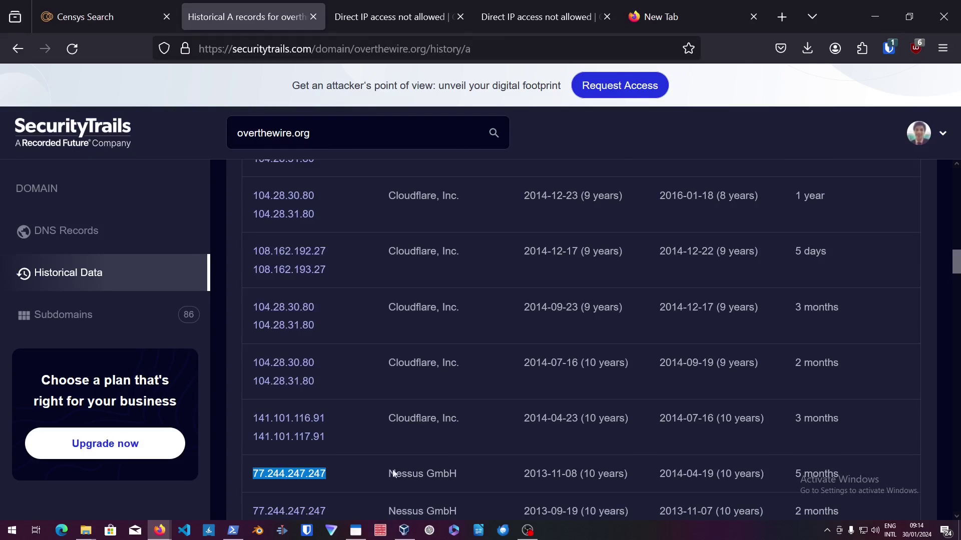
scroll(686, 474, "down", 1)
left_click_drag(761, 404, 644, 410)
left_click_drag(344, 405, 251, 395)
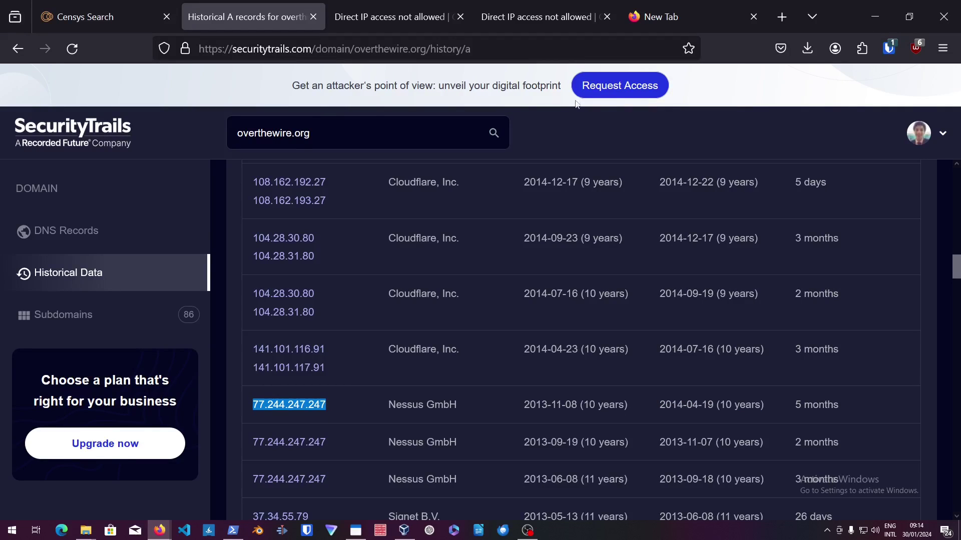
key("ctrl+c")
left_click(545, 16)
left_click(349, 49)
key("ctrl+v")
key("Return")
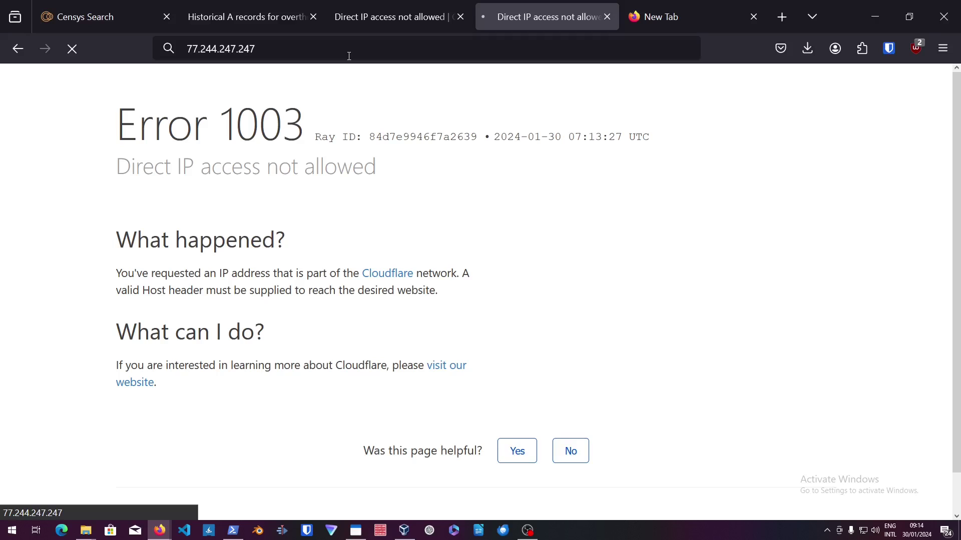
- Switch to Censys Search and bring up the Information Gathering note naming petsathome.org as the example
left_click(354, 23)
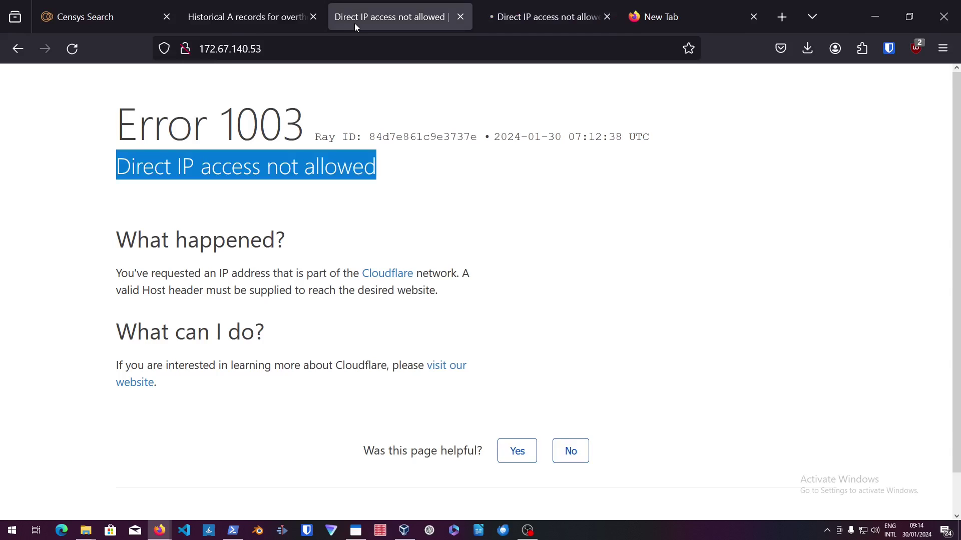
left_click(233, 15)
left_click(120, 11)
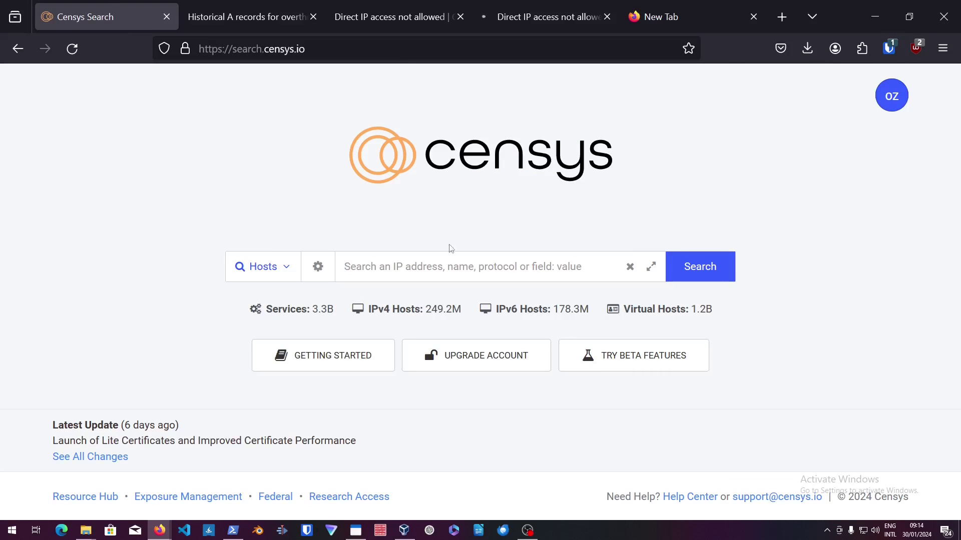
left_click(356, 530)
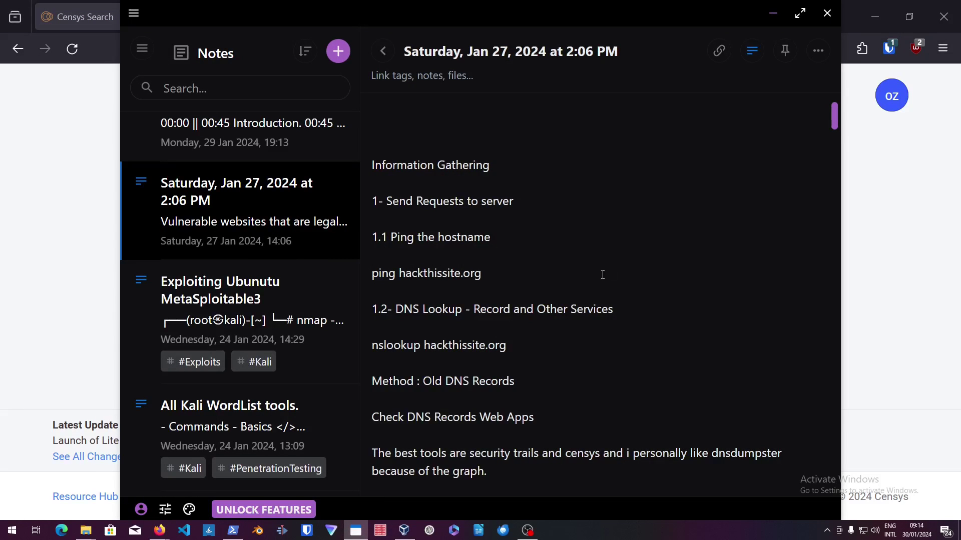
scroll(602, 275, "up", 2)
scroll(558, 193, "down", 5)
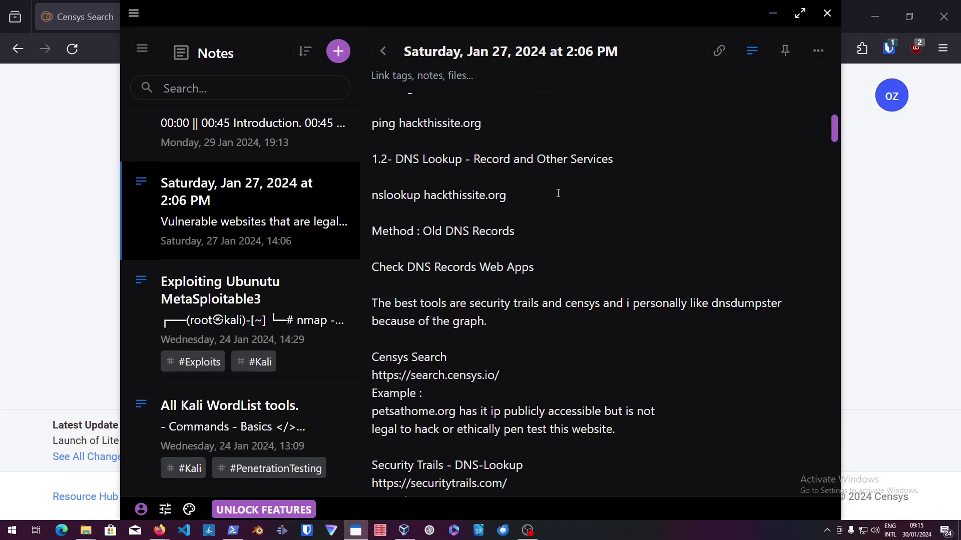
scroll(565, 235, "down", 2)
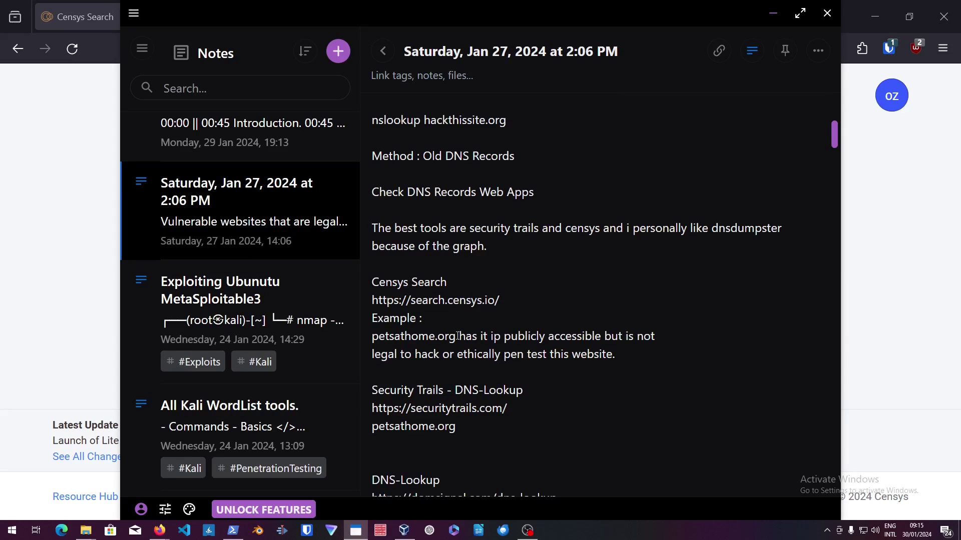
- Copy petsathome.org from the note and run a Censys host search for it
left_click_drag(458, 337, 372, 337)
left_click(768, 11)
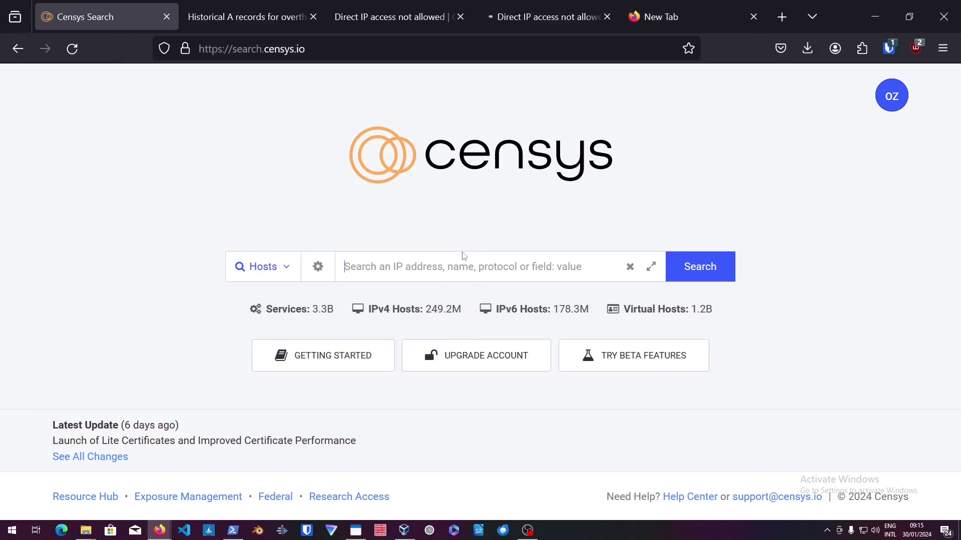
key("ctrl+v")
left_click(678, 277)
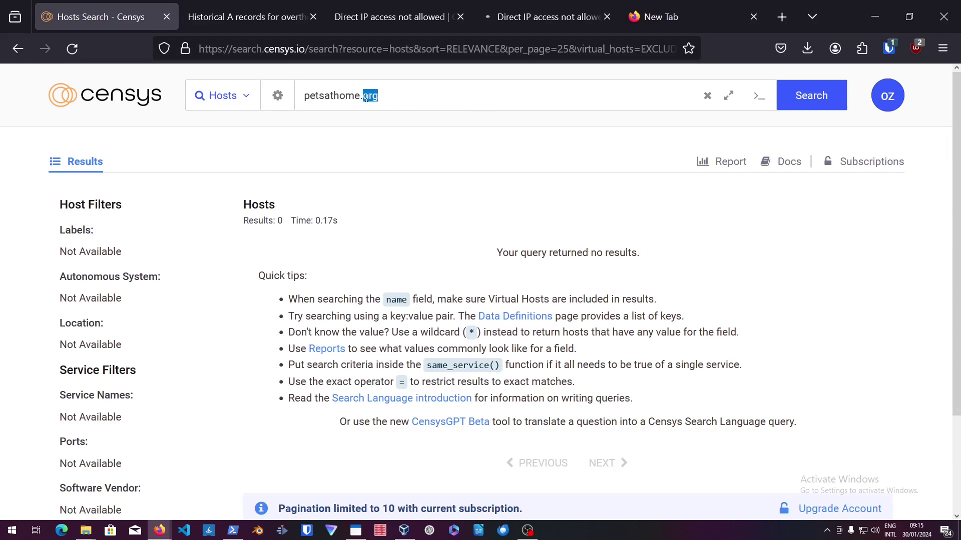
- Change the search to petsathome.com, getting 482 hosts including 161.71.60.8 and 20.82.156.88
type("com")
key("Return")
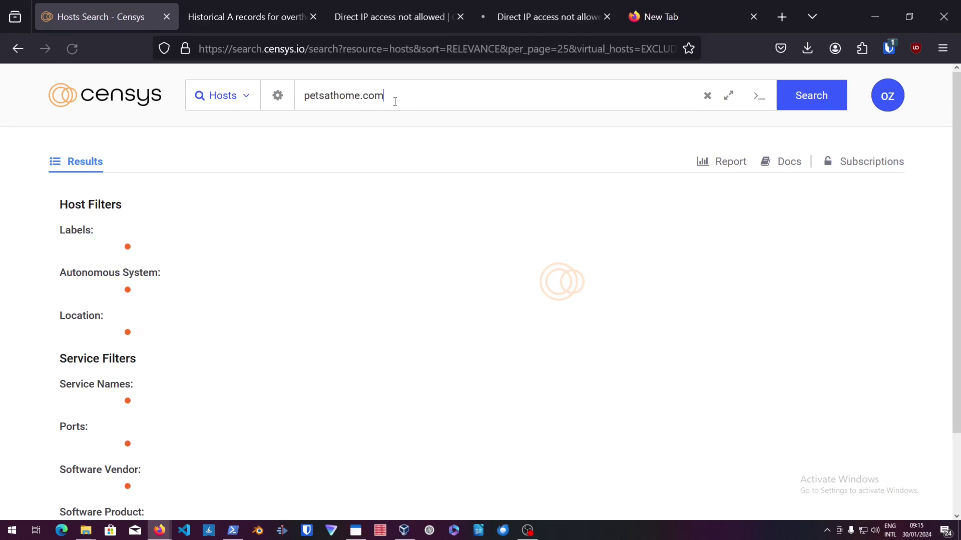
scroll(401, 268, "down", 3)
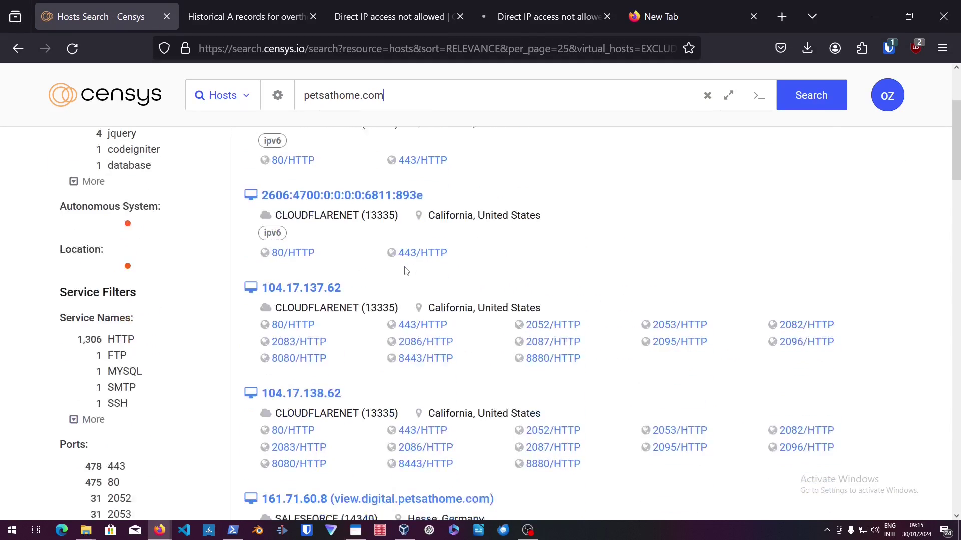
scroll(400, 262, "up", 2)
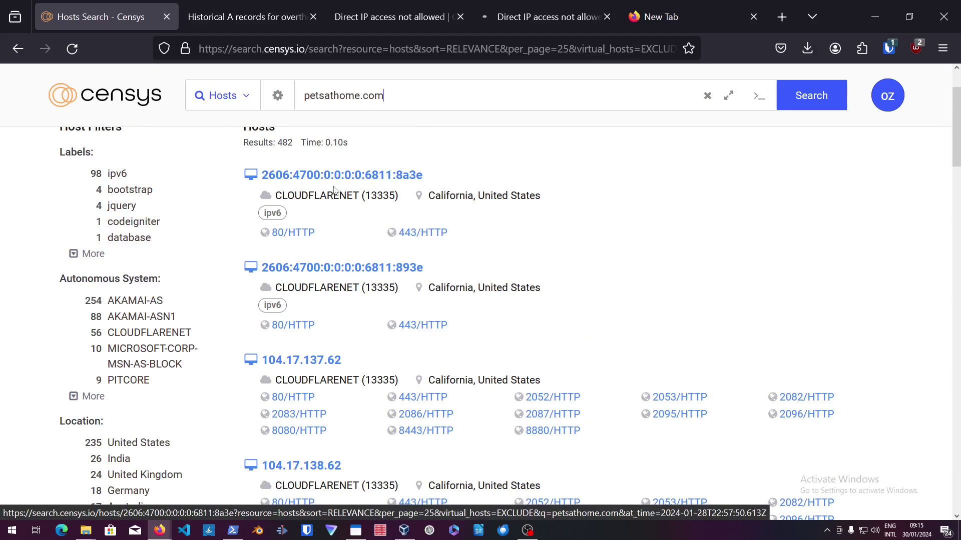
scroll(355, 304, "down", 2)
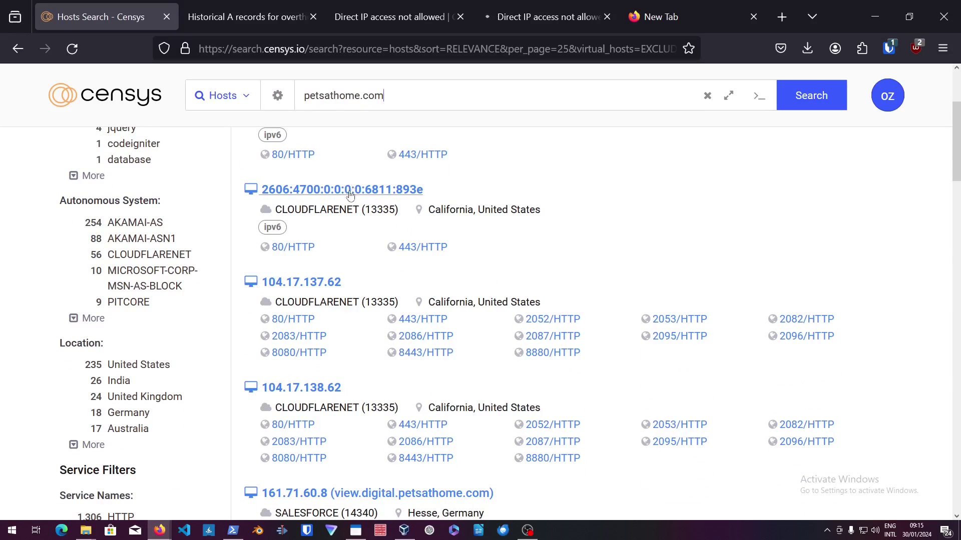
scroll(351, 182, "down", 4)
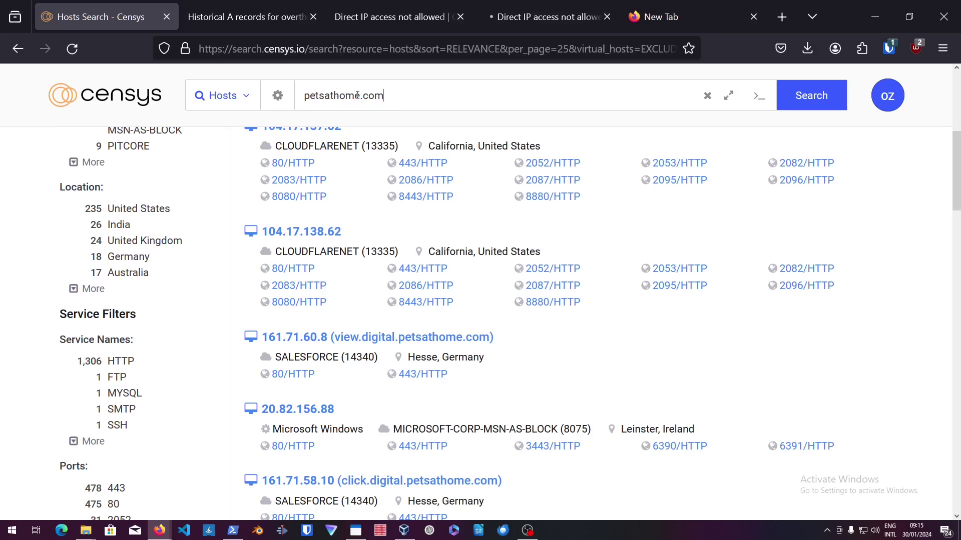
- Clear PowerShell and run nslookup petsathome.com, which returns only Cloudflare addresses
left_click_drag(383, 95, 308, 92)
left_click(233, 530)
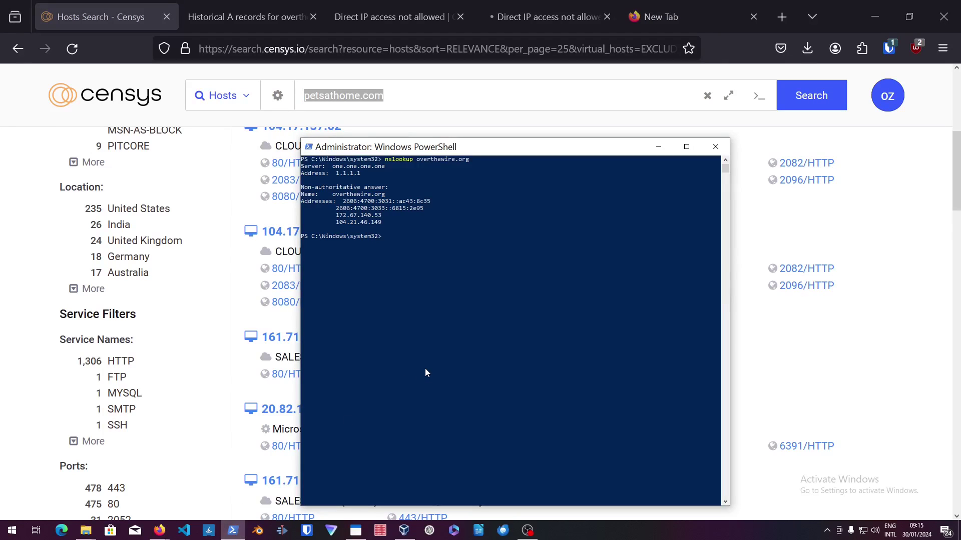
type("com")
key("Return")
key("Up")
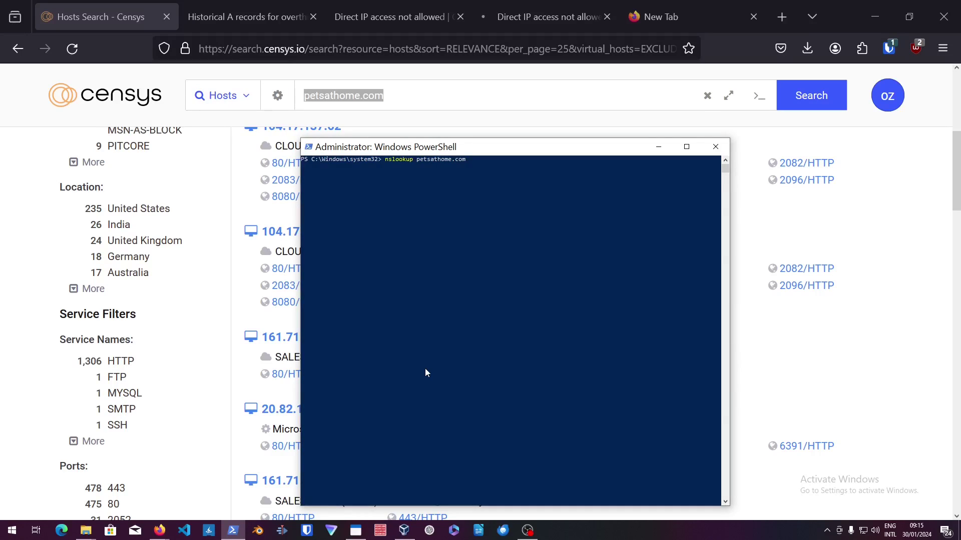
key("Return")
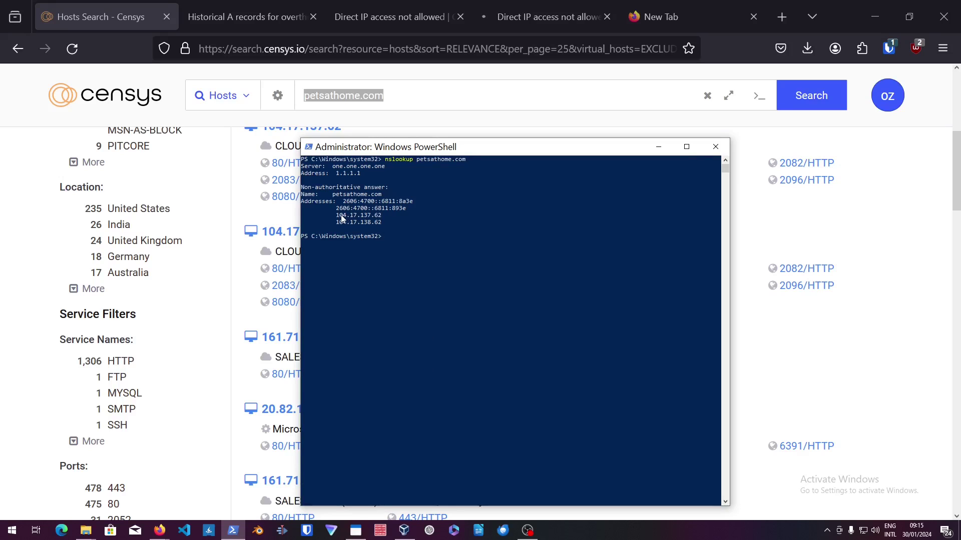
- Copy the IPv4 results and load 104.17.137.62 in a new Firefox tab
left_click_drag(335, 212, 385, 225)
right_click(385, 225)
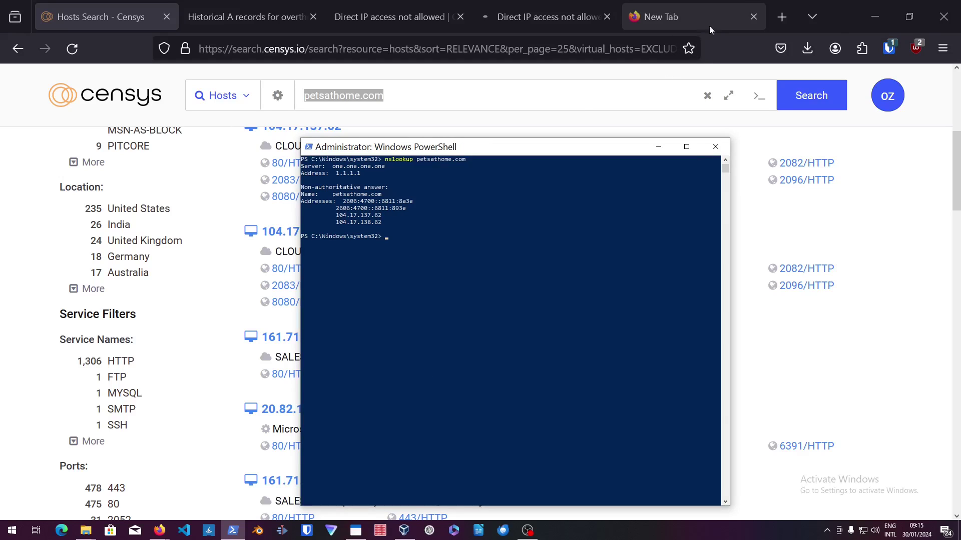
left_click(781, 17)
key("ctrl+v")
key("Return")
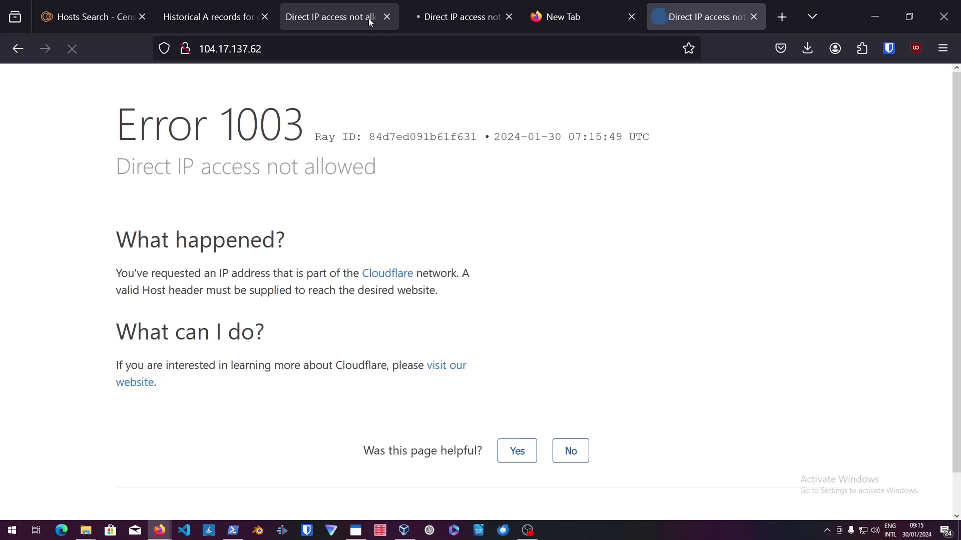
- Close the four error and empty tabs, returning to the Censys host results
left_click(376, 20)
left_click(386, 16)
left_click(387, 16)
left_click(387, 17)
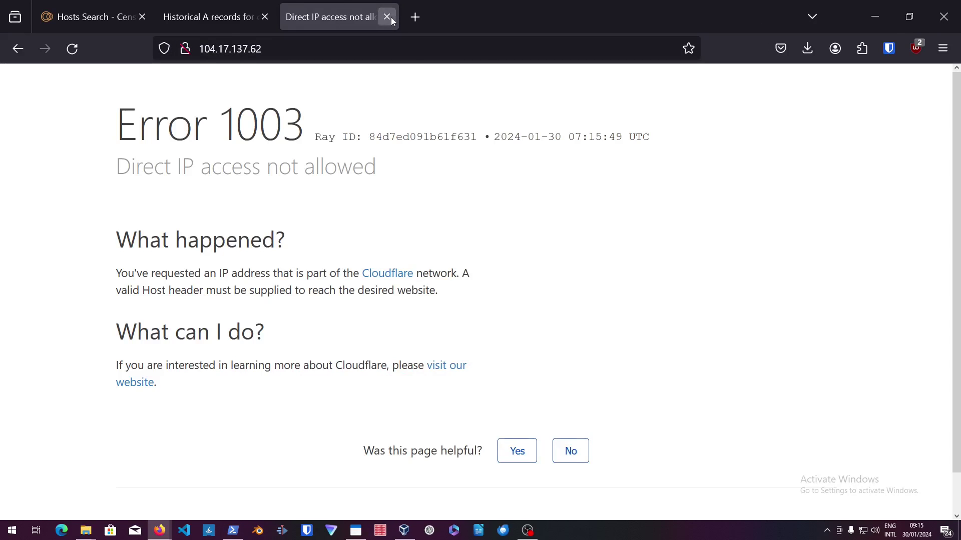
left_click(387, 17)
left_click(142, 18)
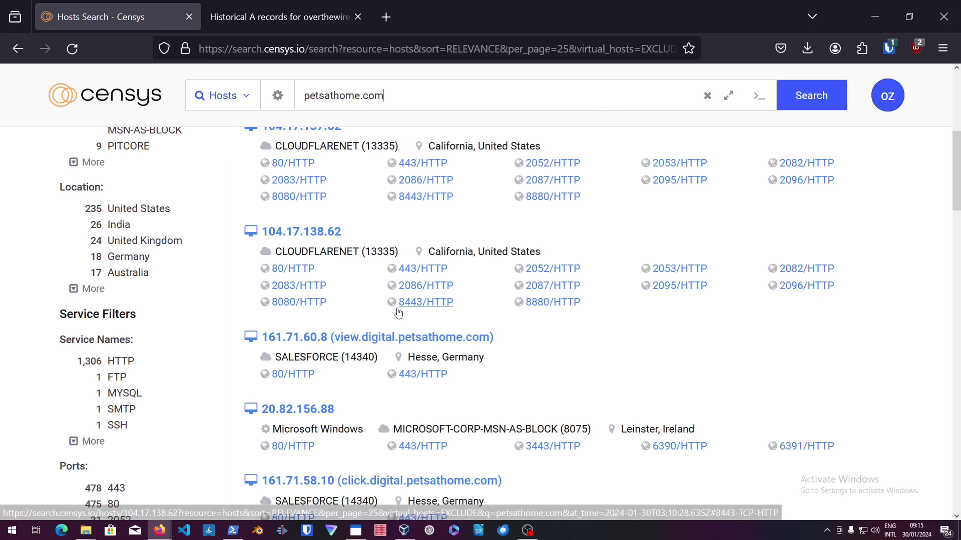
- Scroll the petsathome.com results to the PITCORE 88.211 hosts and select 88.211.26.57
scroll(402, 314, "down", 5)
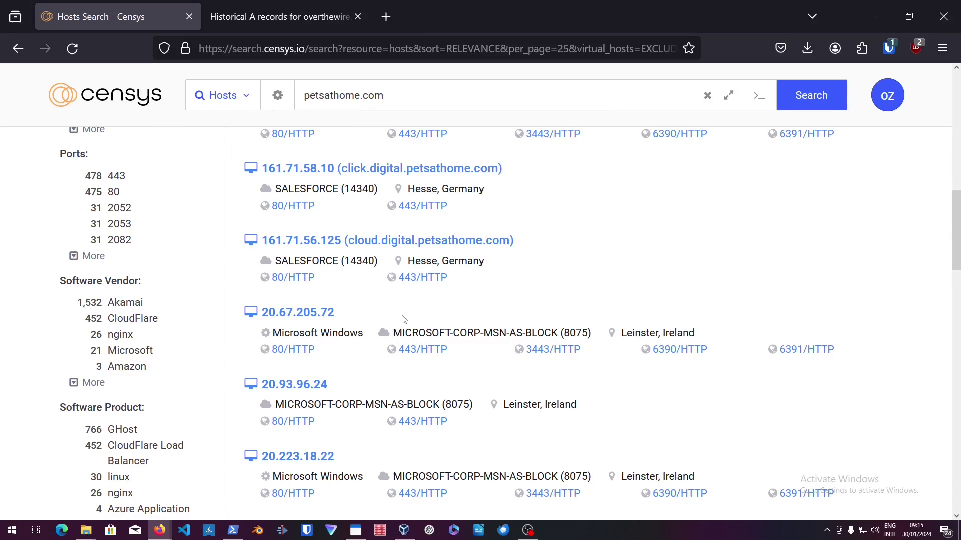
scroll(404, 319, "down", 7)
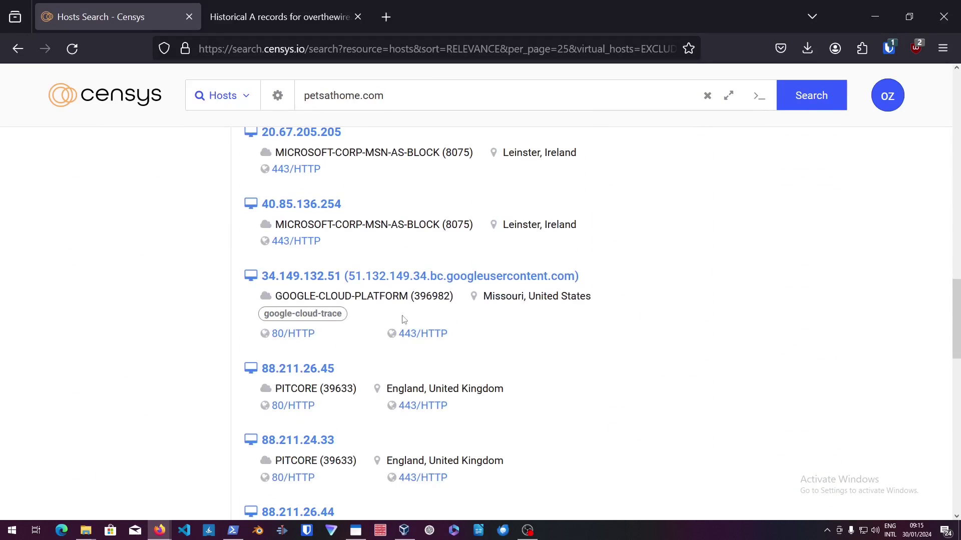
scroll(404, 319, "down", 3)
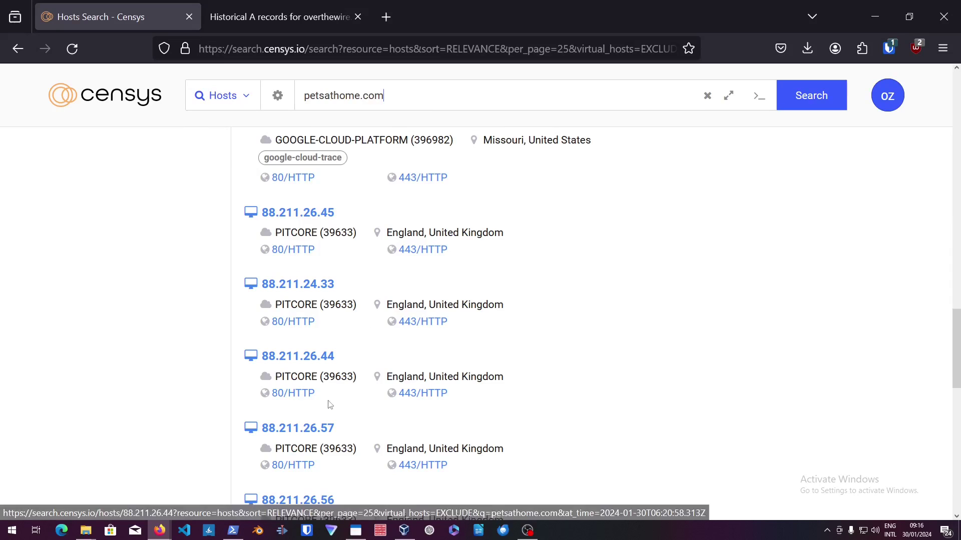
scroll(329, 404, "down", 3)
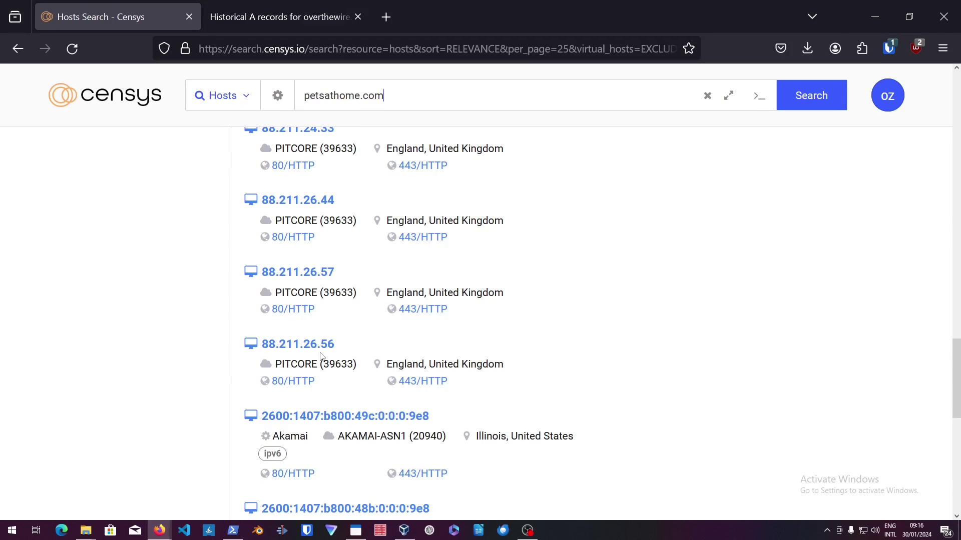
left_click_drag(341, 275, 262, 273)
key("ctrl+c")
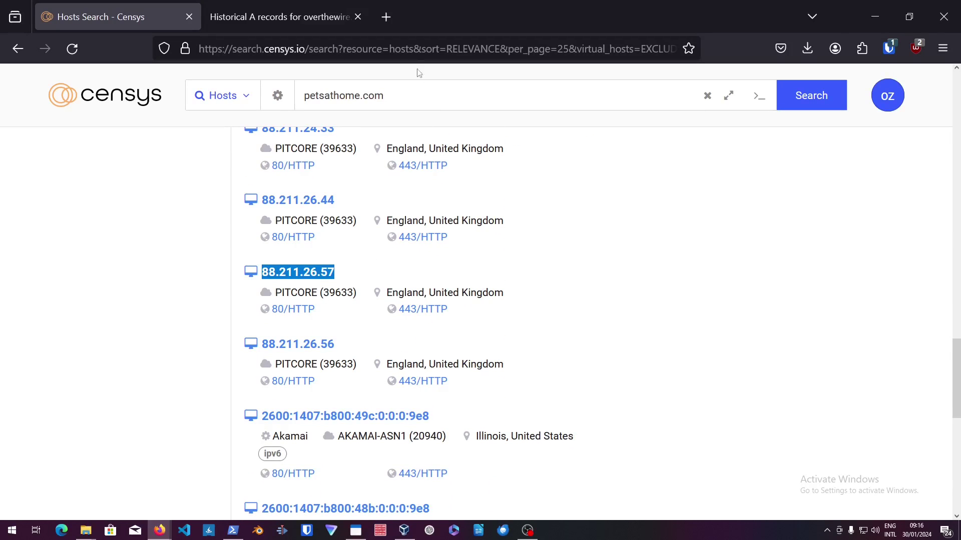
- Load 88.211.26.57 in a new browser tab
left_click(386, 17)
key("ctrl+v")
key("Return")
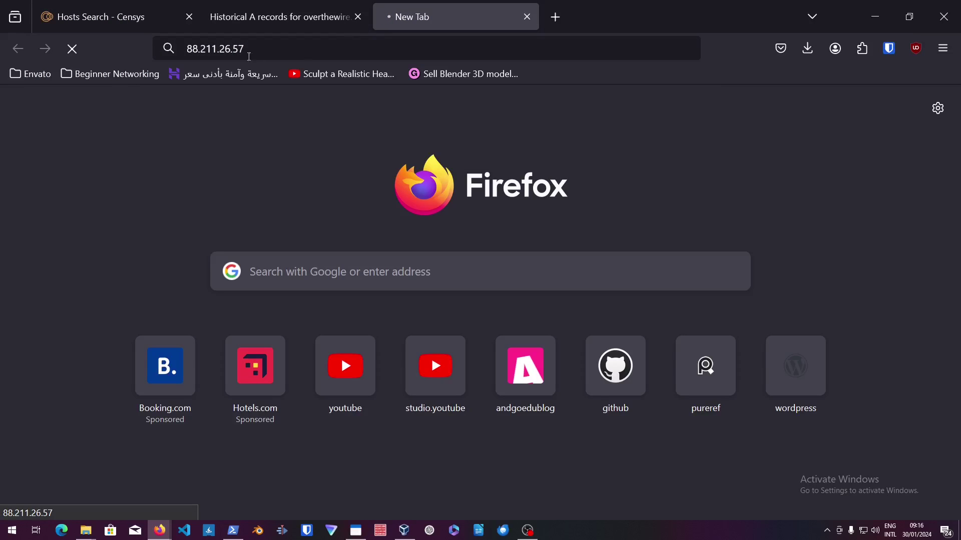
left_click(141, 17)
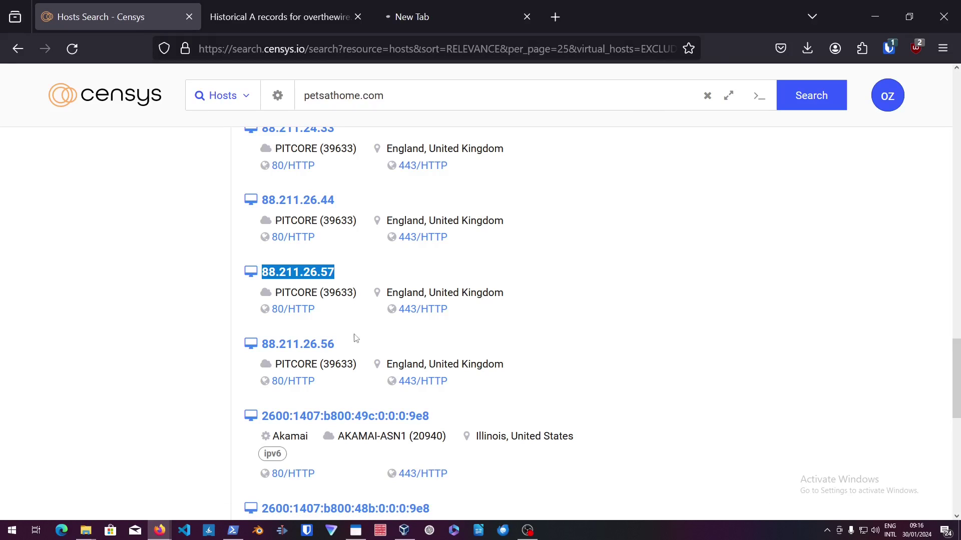
left_click_drag(351, 348, 264, 345)
key("ctrl+c")
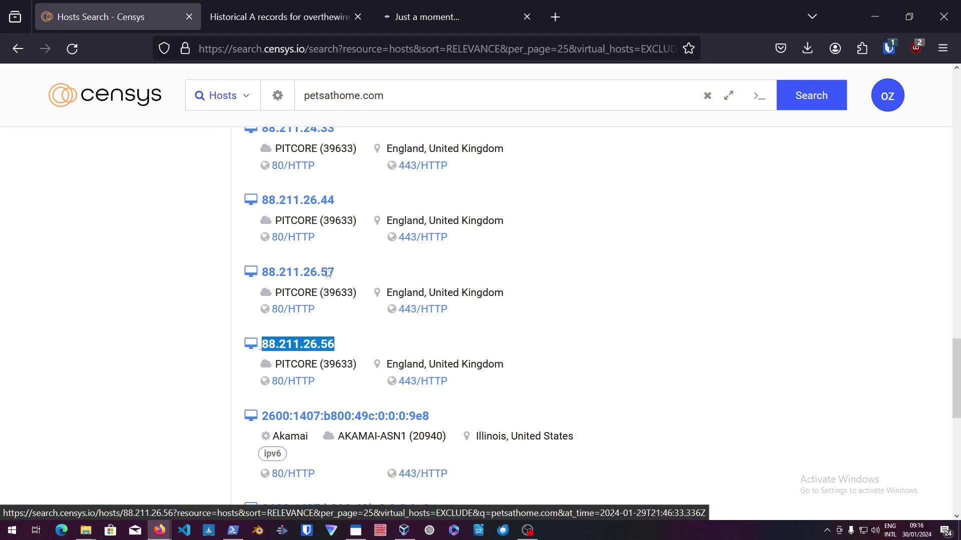
left_click(554, 18)
key("ctrl+v")
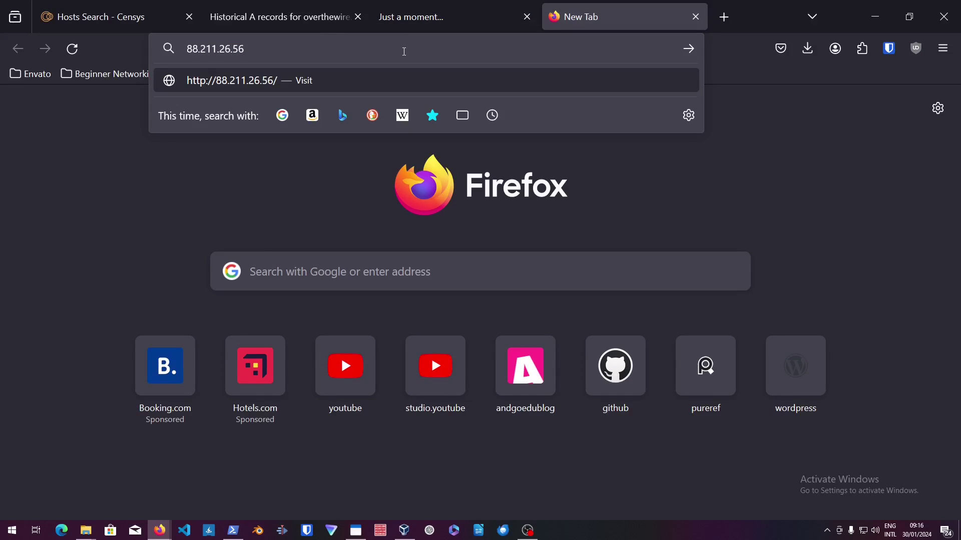
key("Return")
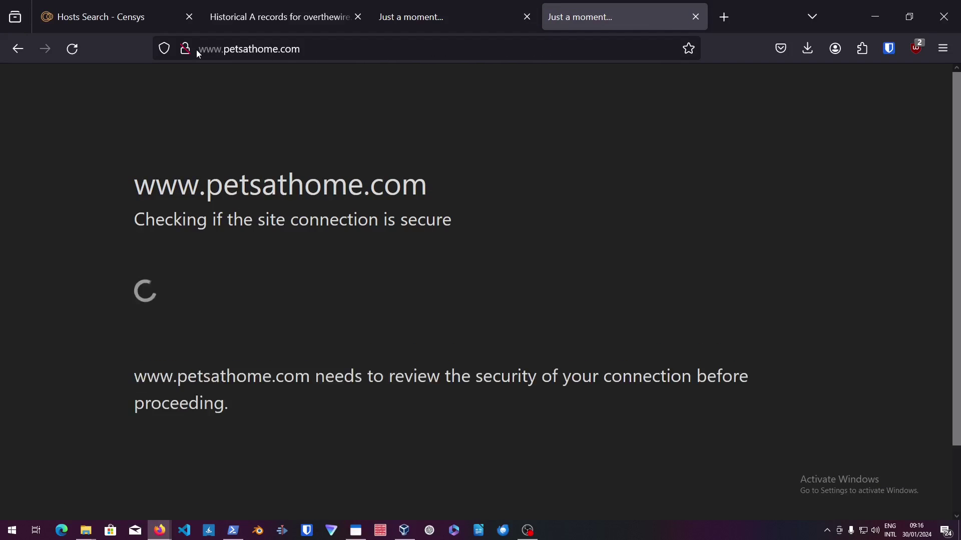
left_click(328, 50)
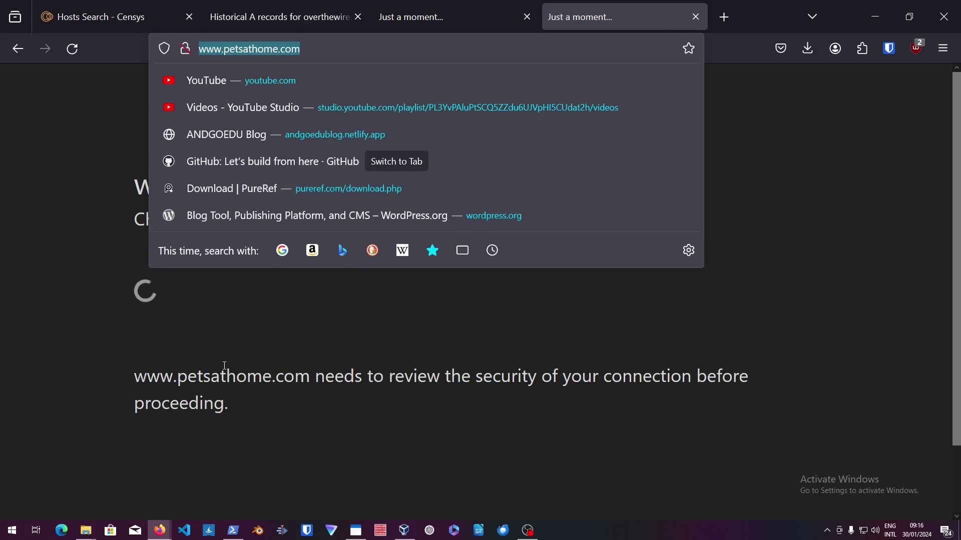
left_click(157, 301)
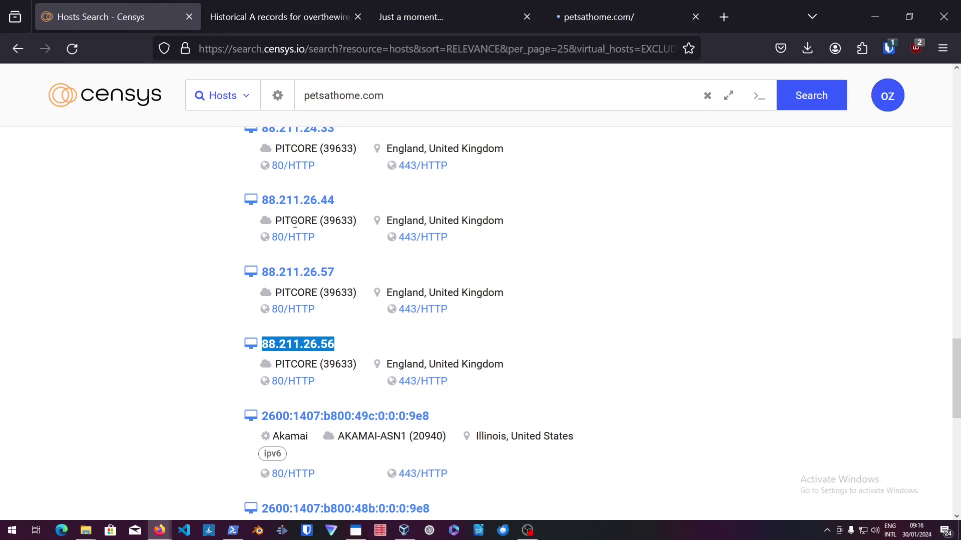
- On the petsathome.com tab, start the reCAPTCHA and submit the bicycle tile challenge
left_click(595, 23)
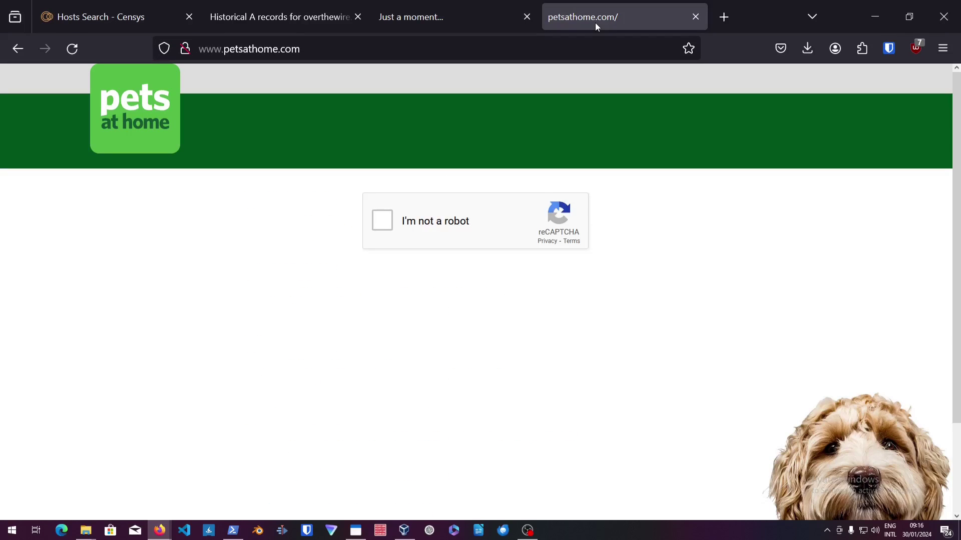
left_click(383, 227)
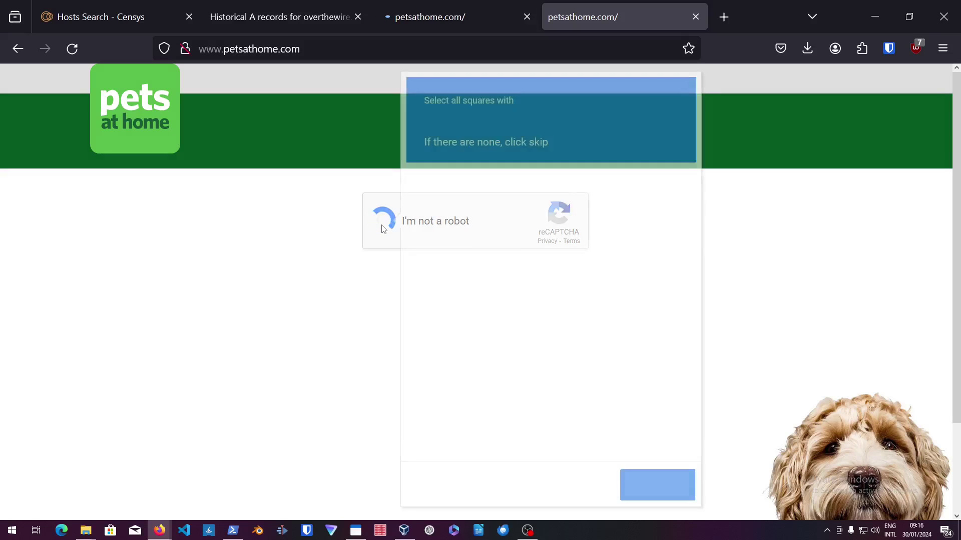
left_click(608, 359)
left_click(602, 404)
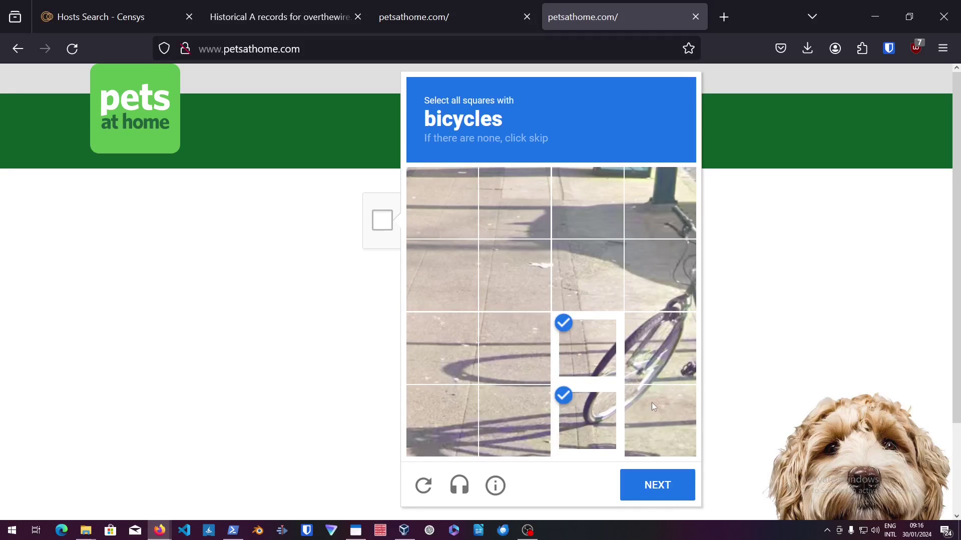
left_click(652, 403)
left_click(658, 350)
left_click(661, 291)
left_click(590, 254)
left_click(589, 204)
left_click(665, 202)
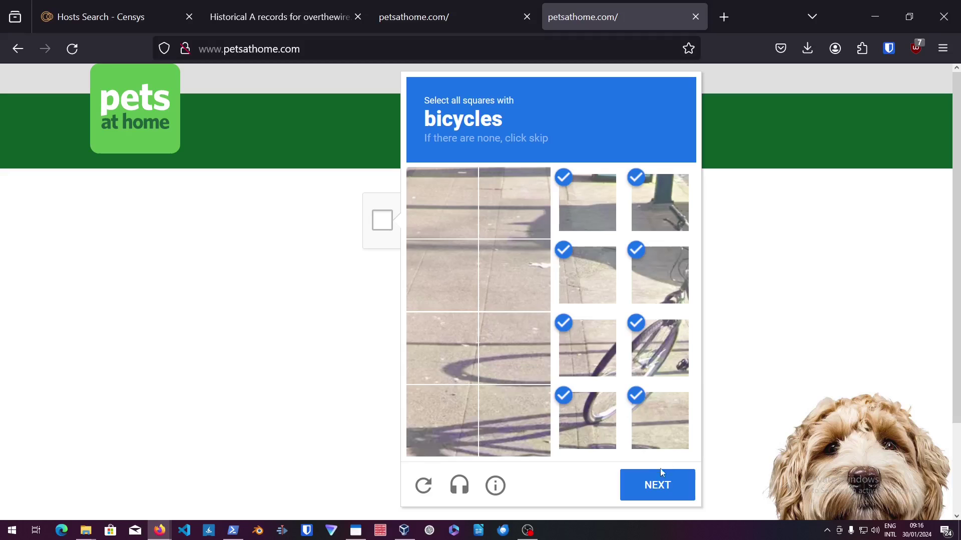
left_click(659, 483)
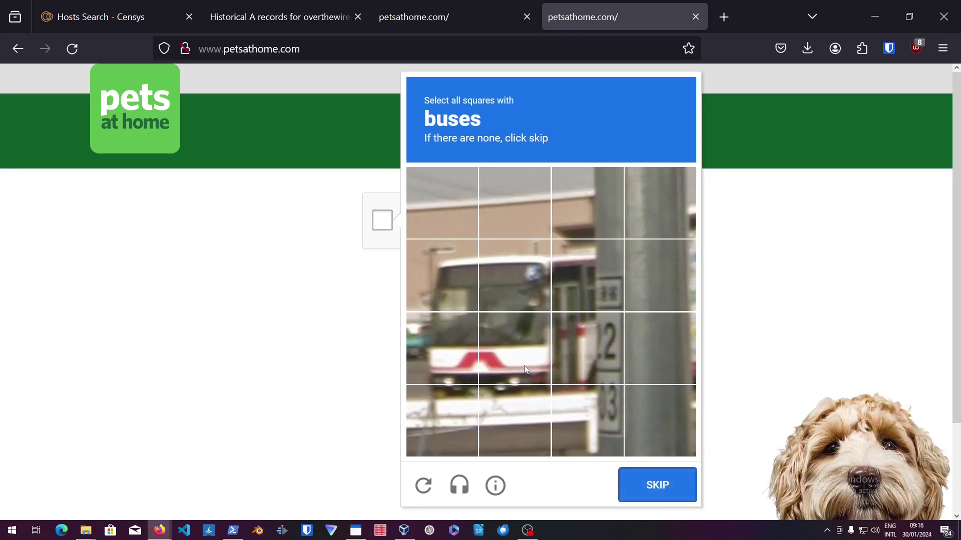
- Select every tile showing part of the bus and submit
left_click(492, 359)
left_click(459, 359)
left_click(445, 420)
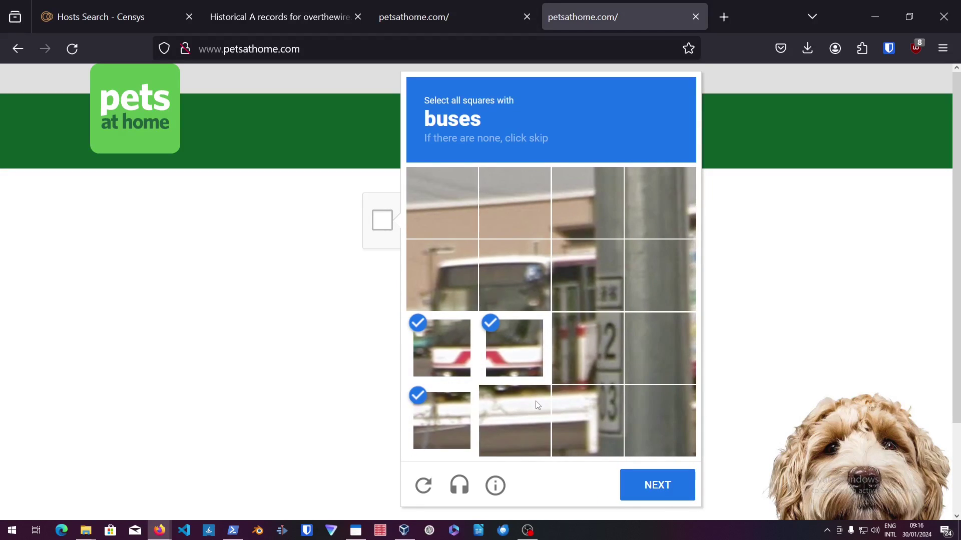
left_click(515, 421)
left_click(586, 421)
left_click(595, 361)
left_click(555, 285)
left_click(520, 280)
left_click(464, 281)
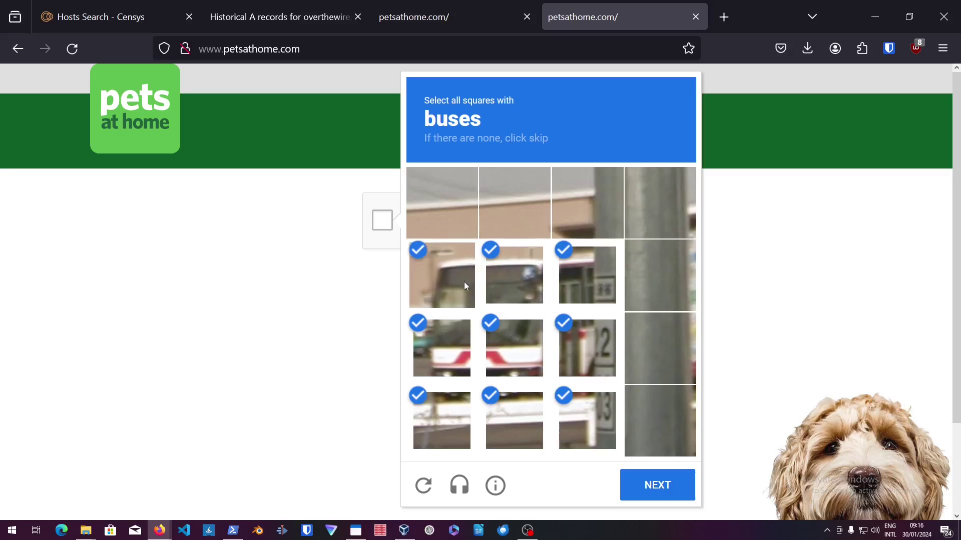
left_click(638, 487)
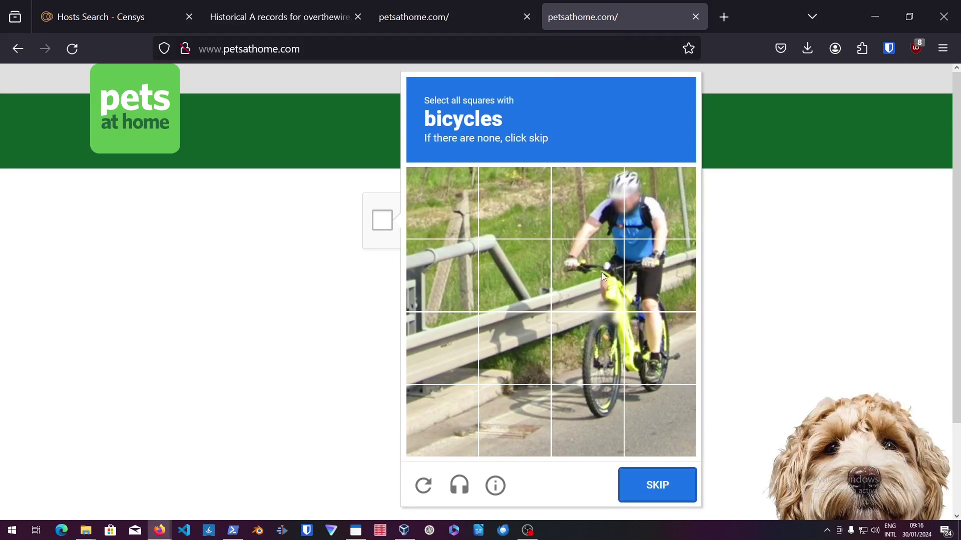
- Select the tiles showing the cyclist and submit
left_click(588, 275)
left_click(600, 355)
left_click(590, 420)
left_click(653, 417)
left_click(655, 343)
left_click(654, 280)
left_click(590, 206)
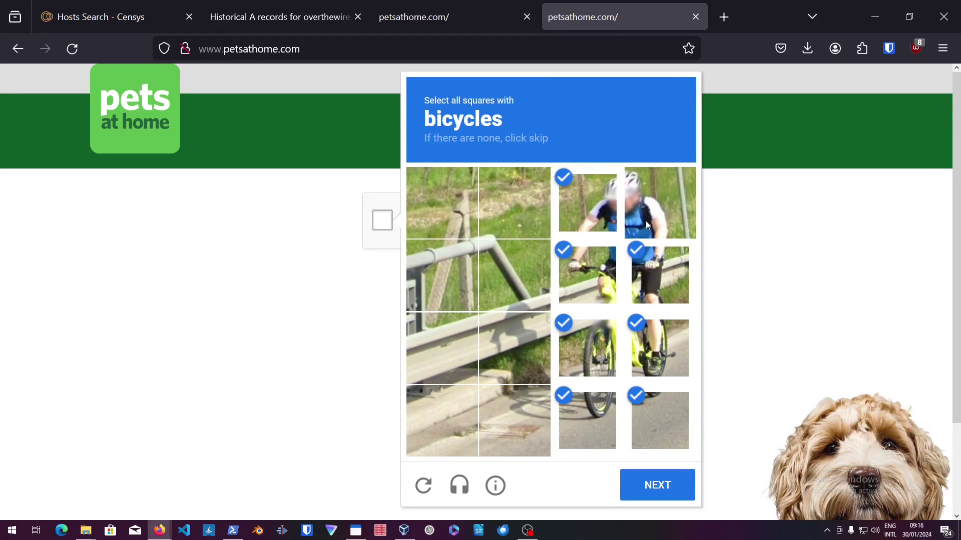
left_click(648, 222)
left_click(659, 482)
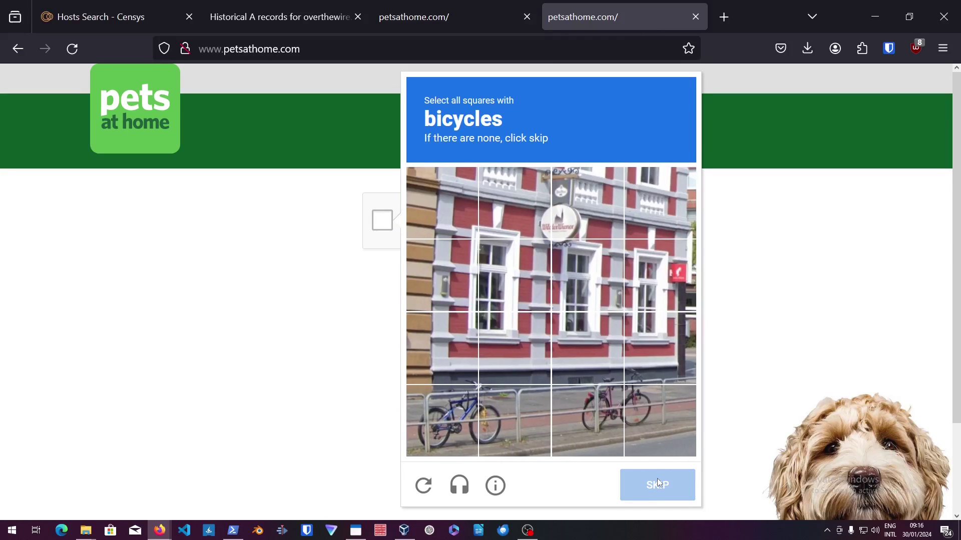
- Select the tiles with the parked bicycle and submit
left_click(583, 406)
left_click(593, 367)
left_click(656, 350)
left_click(660, 414)
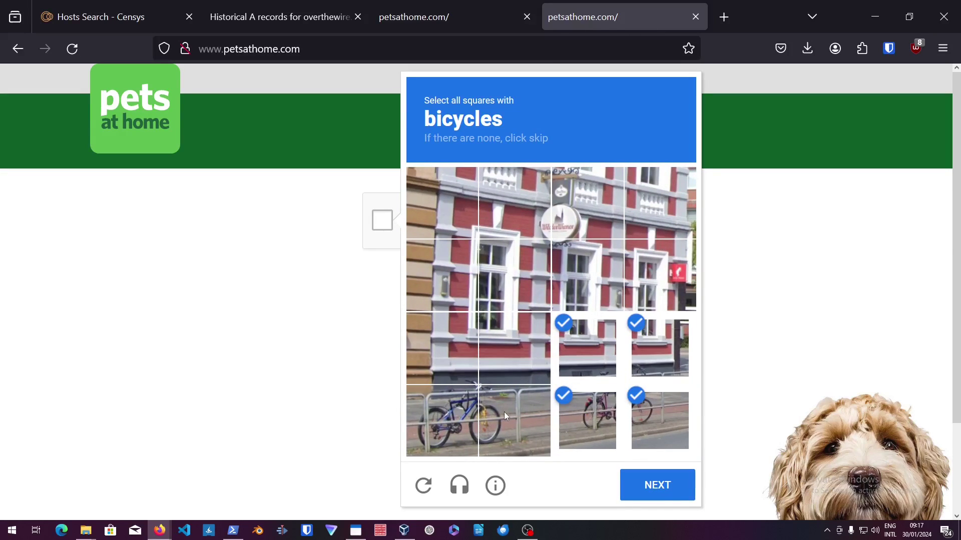
left_click(503, 413)
left_click(443, 418)
left_click(444, 350)
left_click(494, 361)
left_click(681, 492)
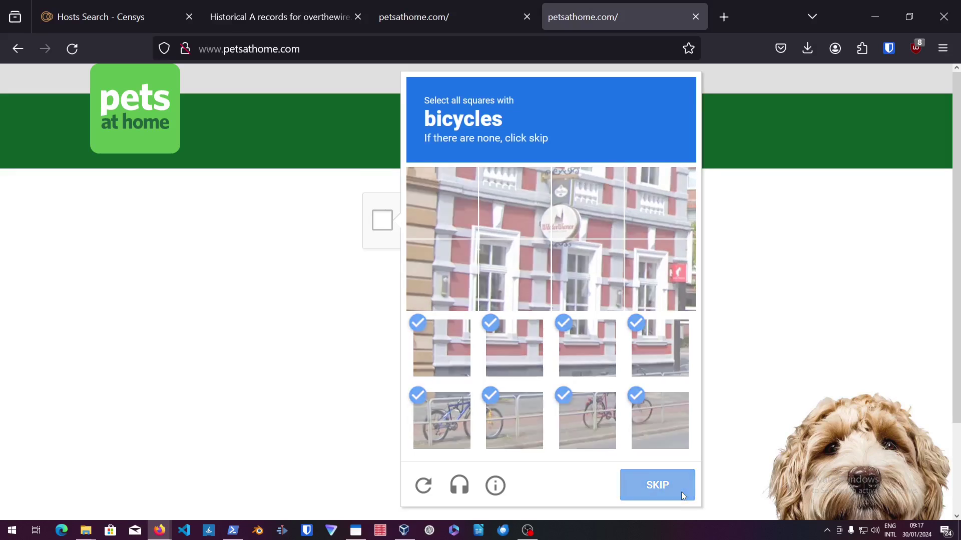
- Mark the rider-by-the-water tiles, verify, then retry the checkbox, which returns Try again later
left_click(587, 276)
left_click(515, 275)
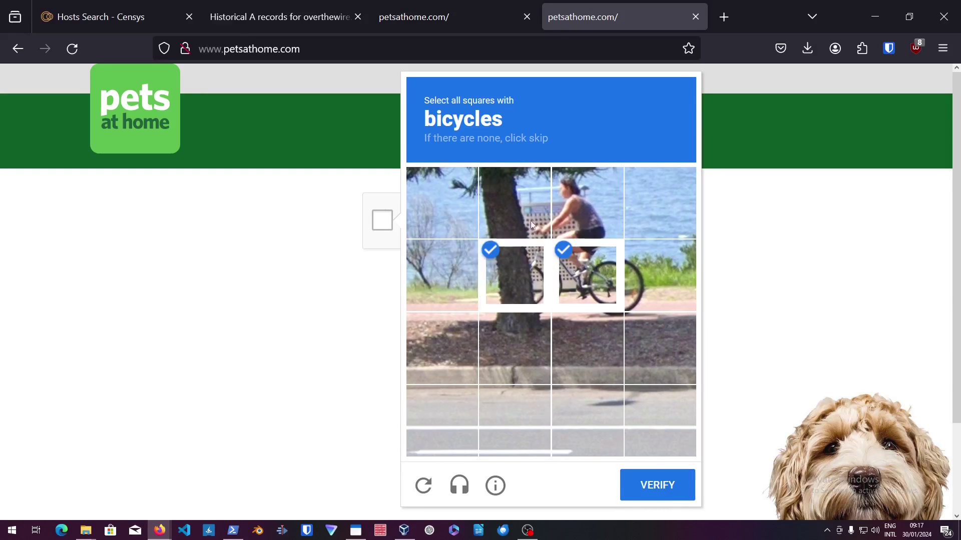
left_click(516, 203)
left_click(611, 215)
left_click(656, 205)
left_click(655, 283)
left_click(660, 479)
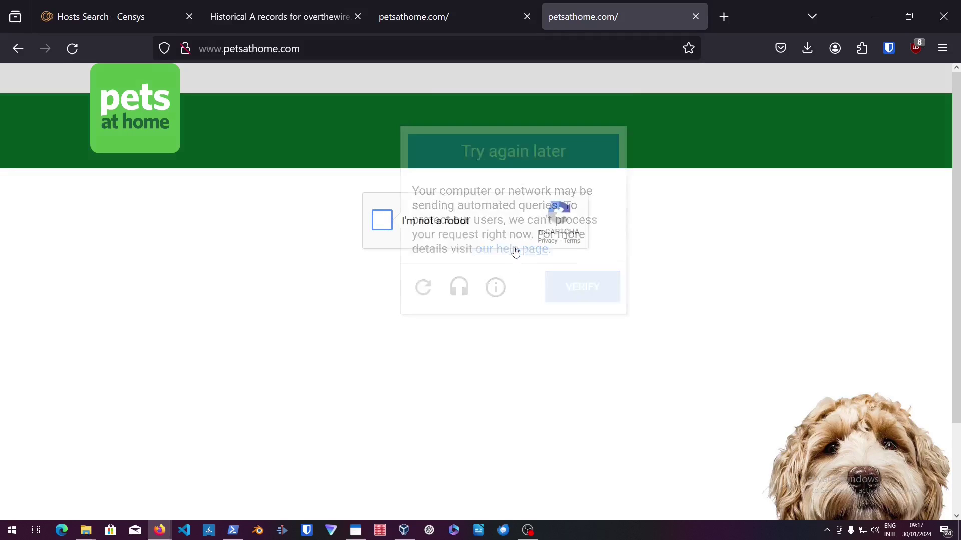
left_click(391, 222)
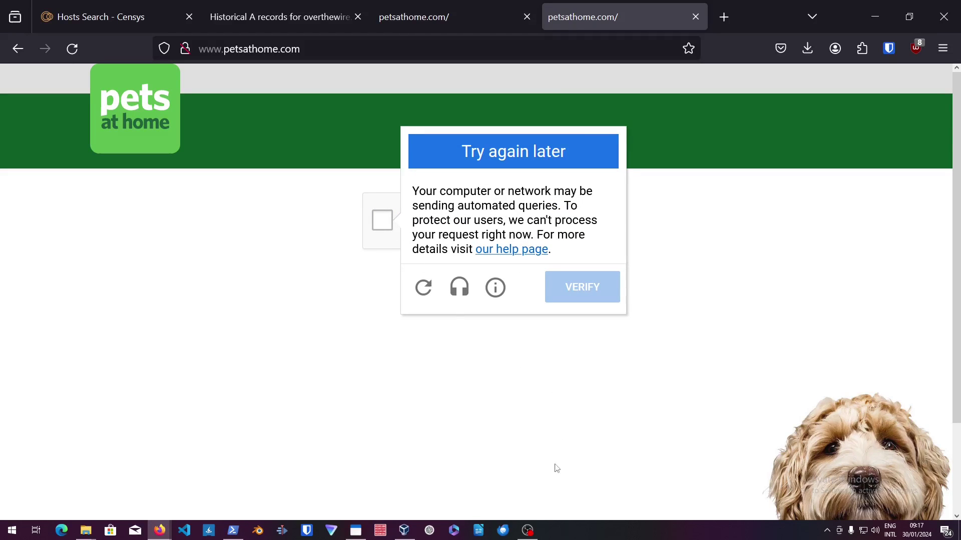
- Bring the OBS Studio window, still recording, to the front from the taskbar
left_click(529, 531)
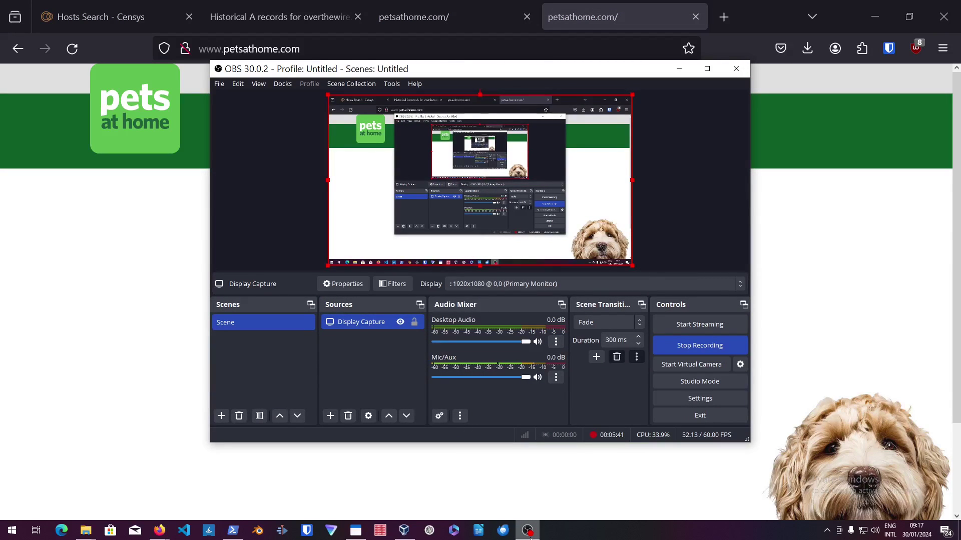